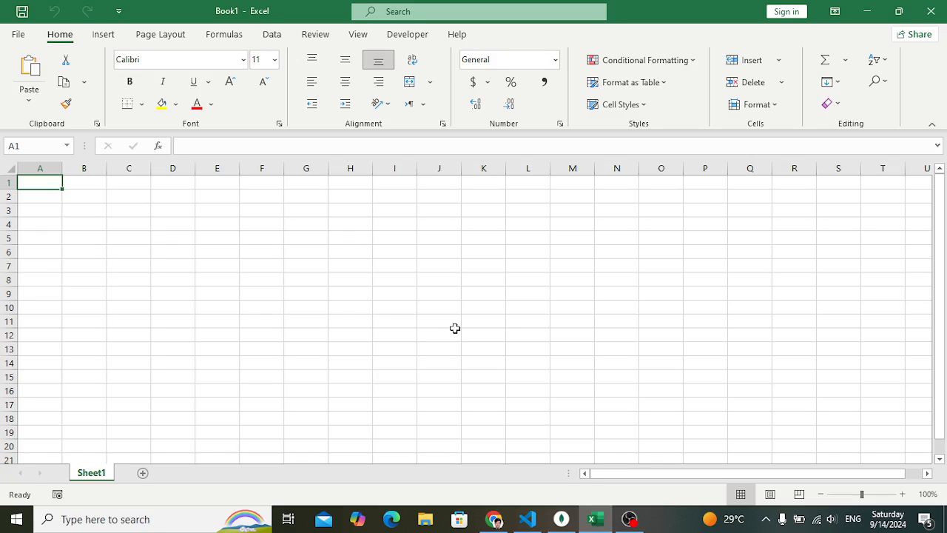
Close the empty Book1 workbook to return to the desktop.
click(480, 235)
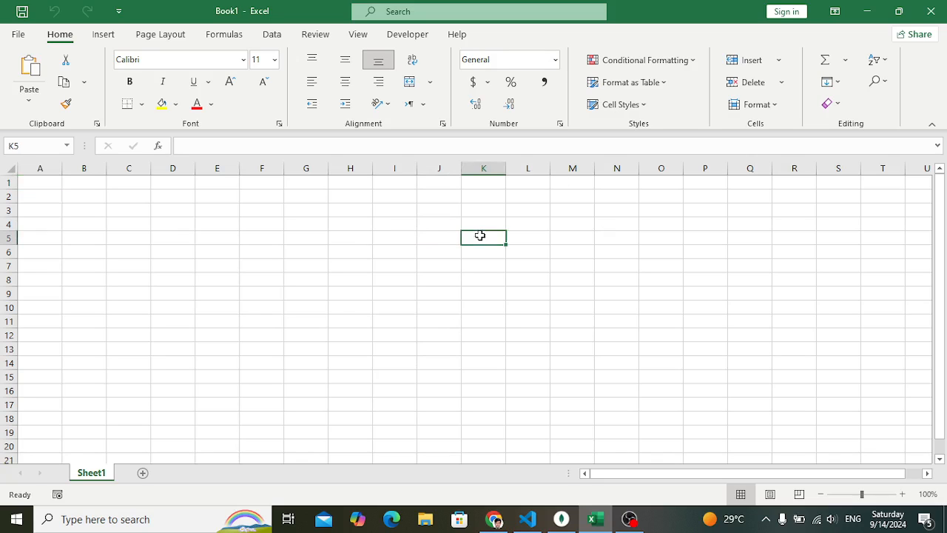
click(478, 283)
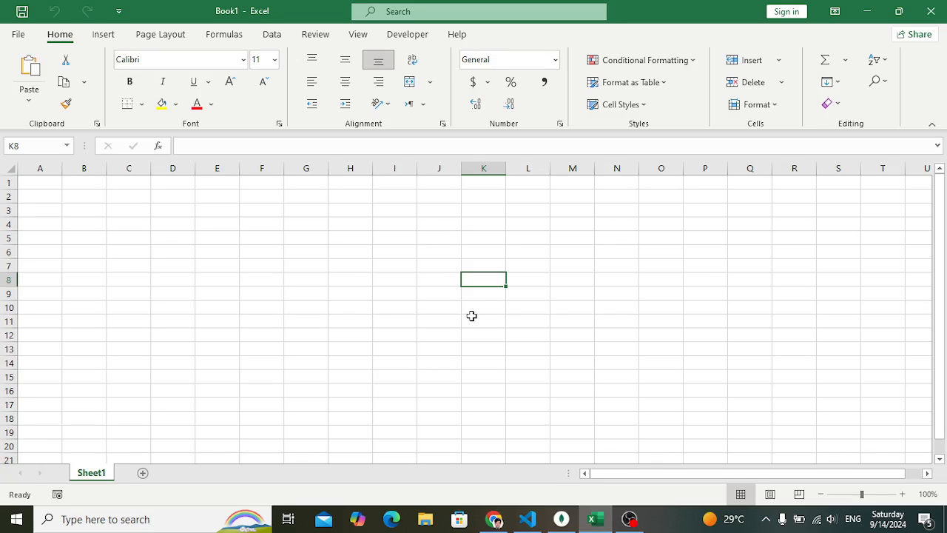
click(931, 10)
click(668, 61)
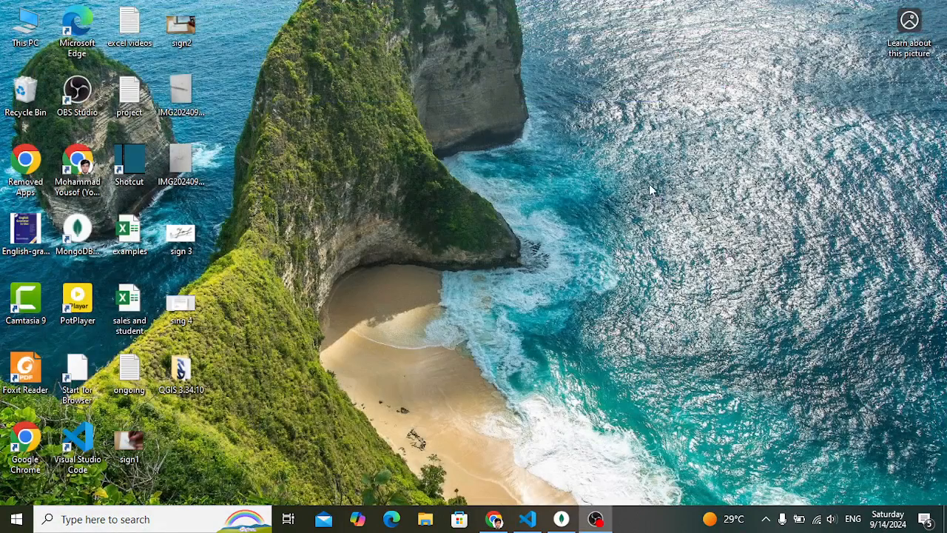
Launch Excel from the desktop and create a blank workbook.
key(super)
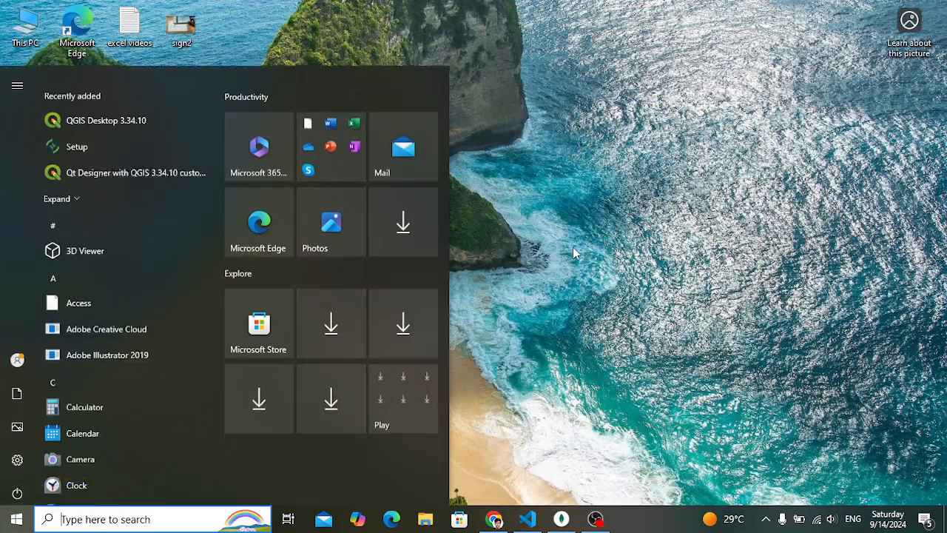
text(ex)
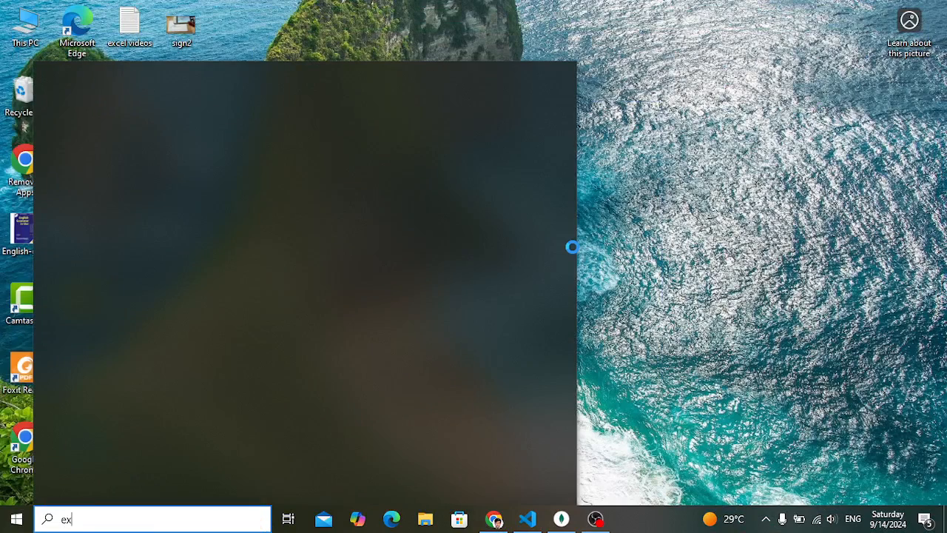
key(Return)
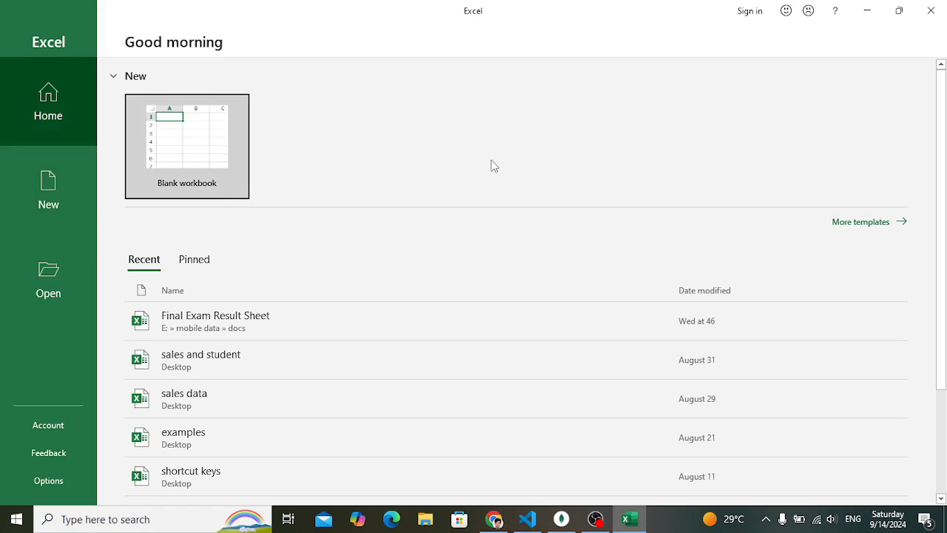
click(204, 175)
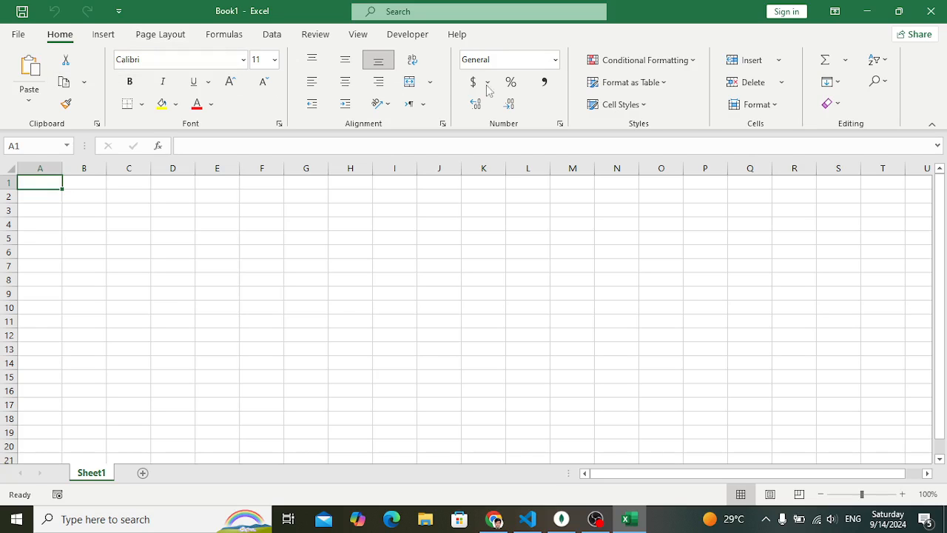
Highlight rows 1 through 9, then columns A through G, to examine how the sheet is laid out.
click(166, 240)
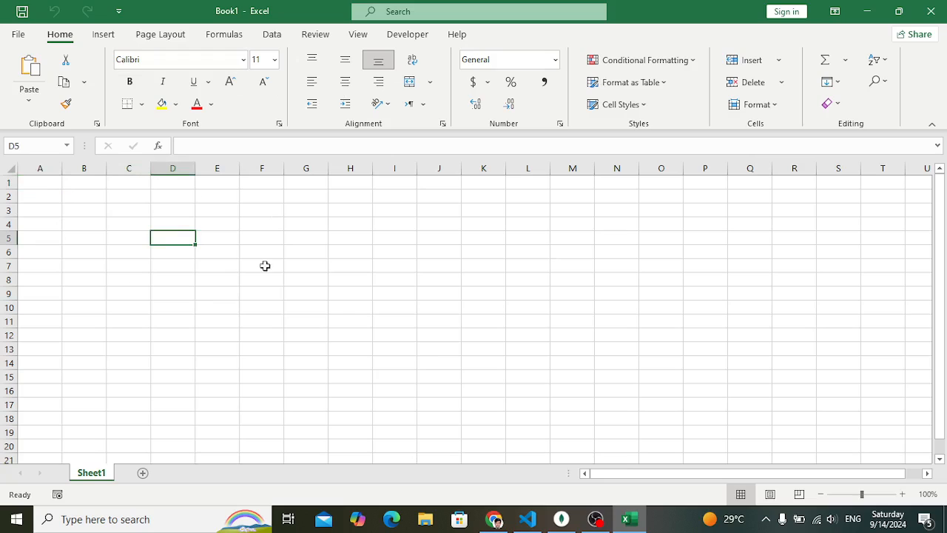
click(44, 197)
click(84, 182)
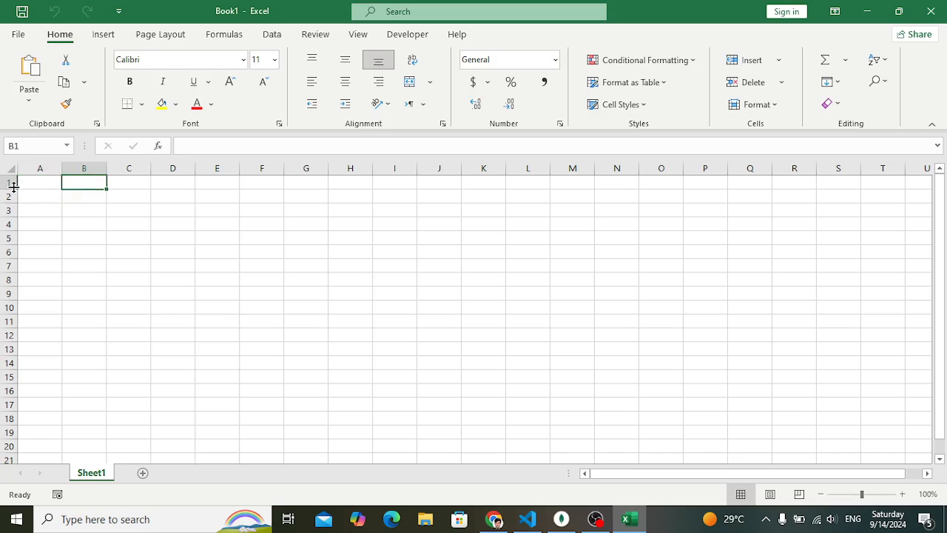
drag(14, 184, 9, 294)
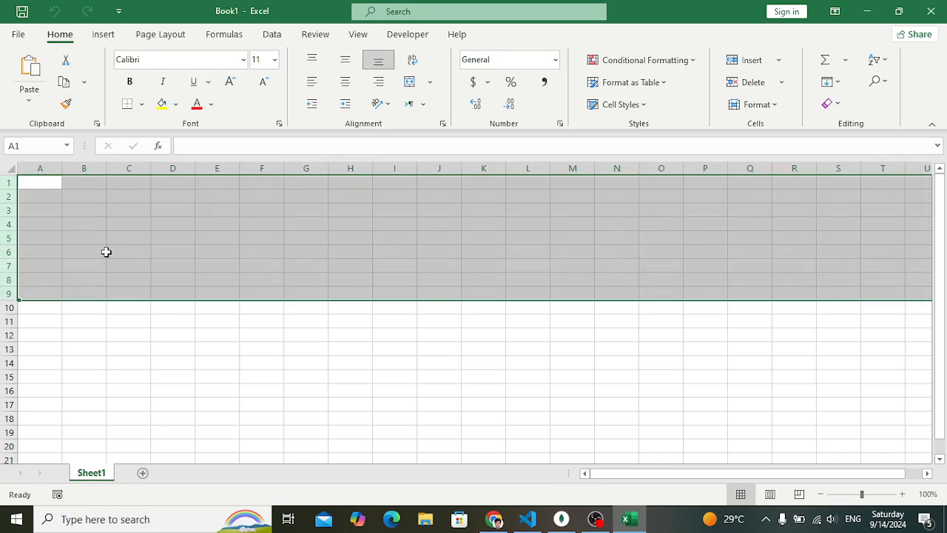
click(214, 290)
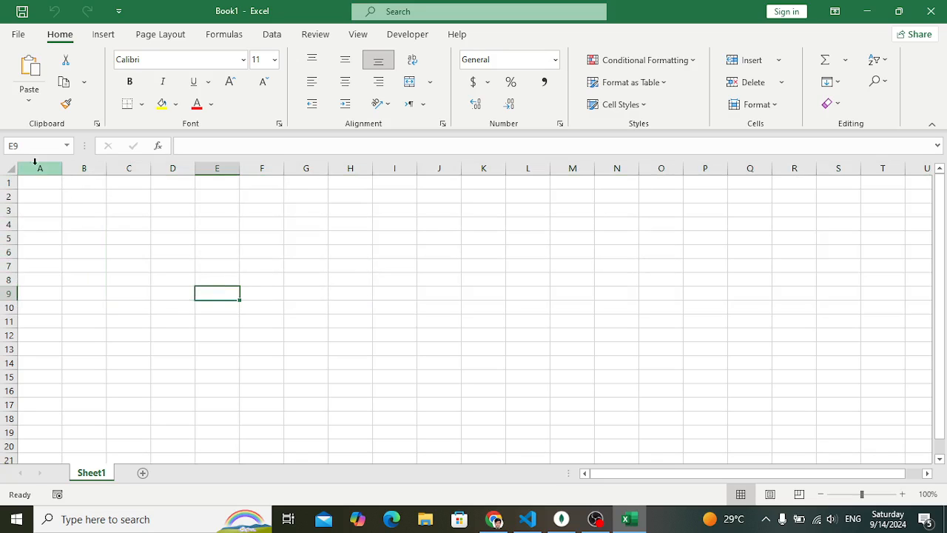
drag(33, 164, 311, 182)
click(230, 210)
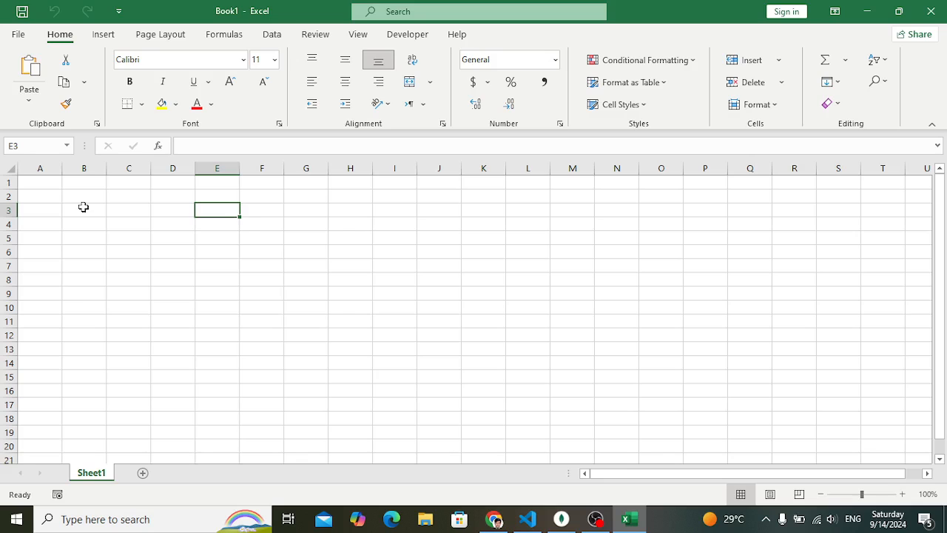
Select columns A, B, C and D one at a time to examine the column letters.
click(40, 169)
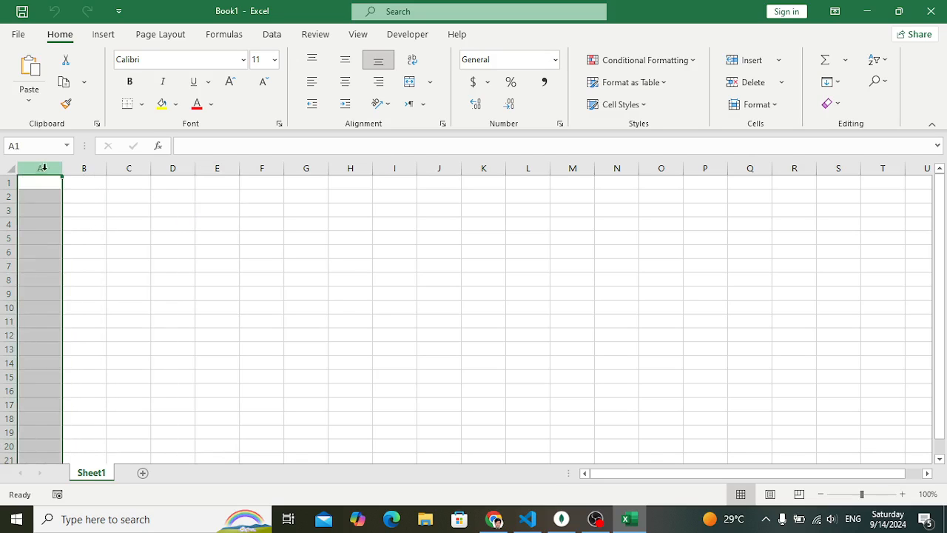
click(83, 168)
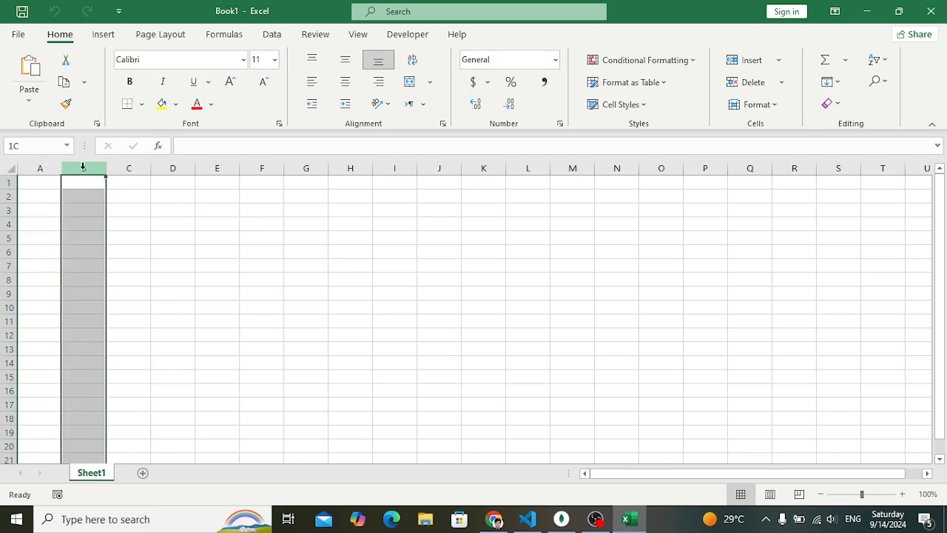
click(128, 168)
click(172, 168)
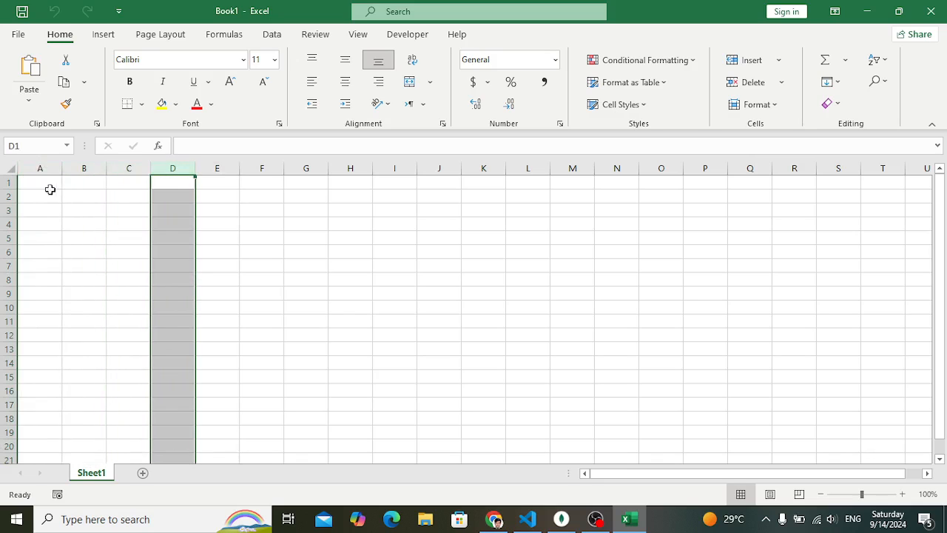
Select rows 1, 2, 3 and 4 one at a time to examine the row numbers.
click(8, 183)
click(9, 197)
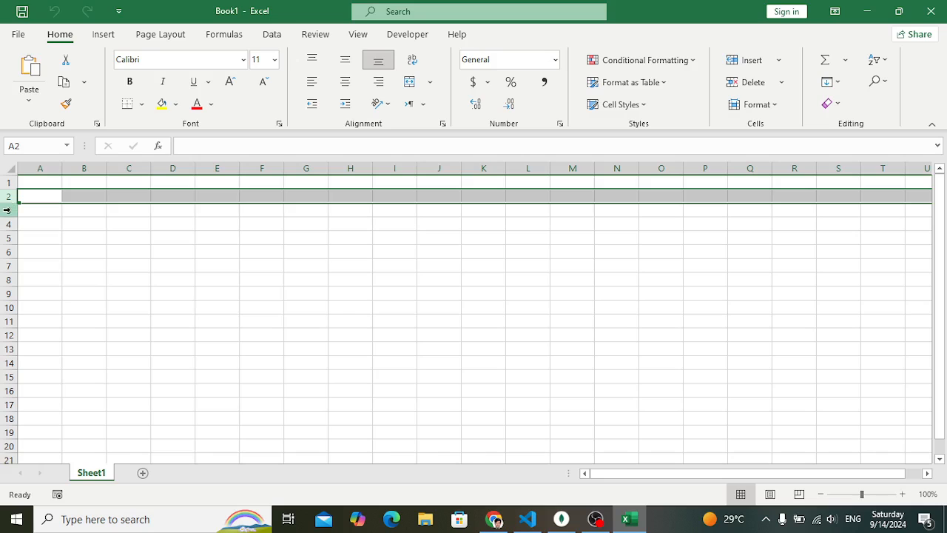
click(9, 210)
click(9, 224)
Select various single cells in columns A to D, including C5, A3, A1, D1 and A4, to examine individual cells.
click(133, 235)
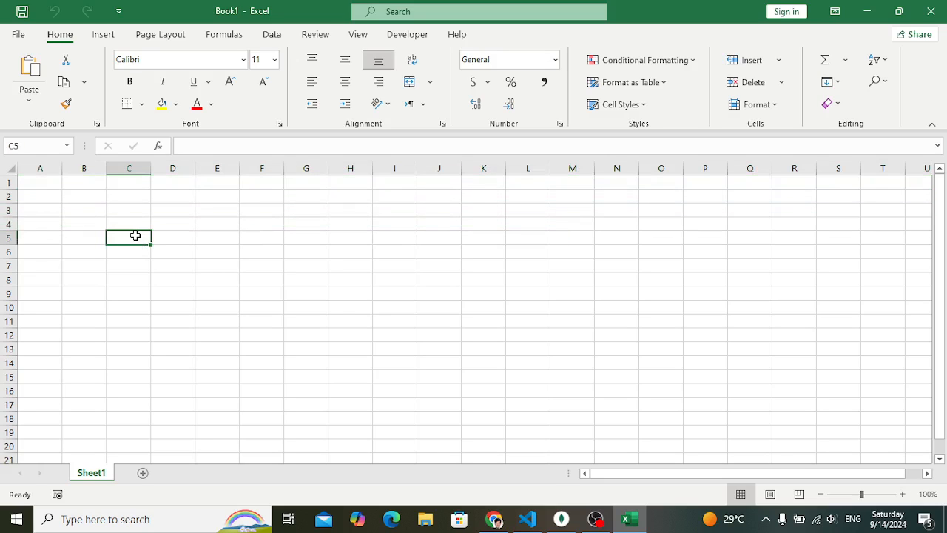
click(92, 222)
click(47, 207)
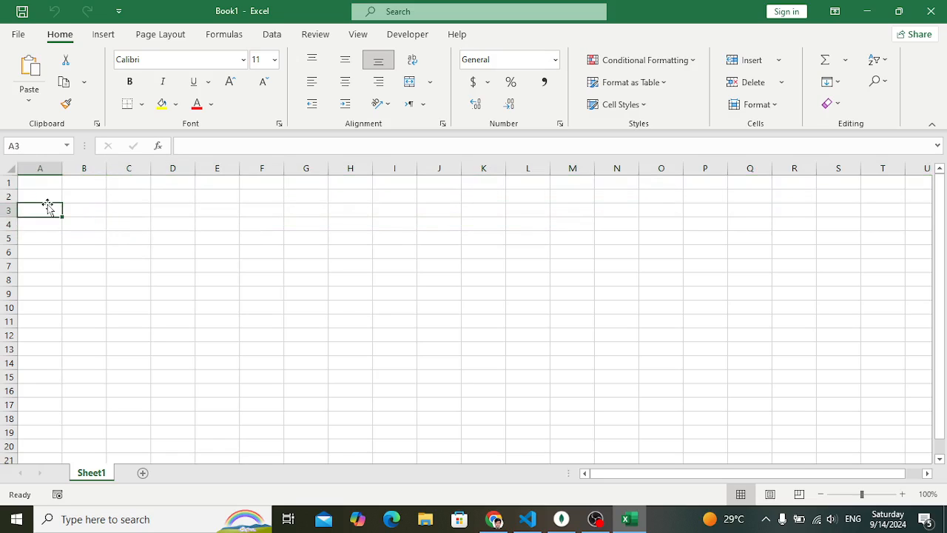
click(46, 197)
click(45, 184)
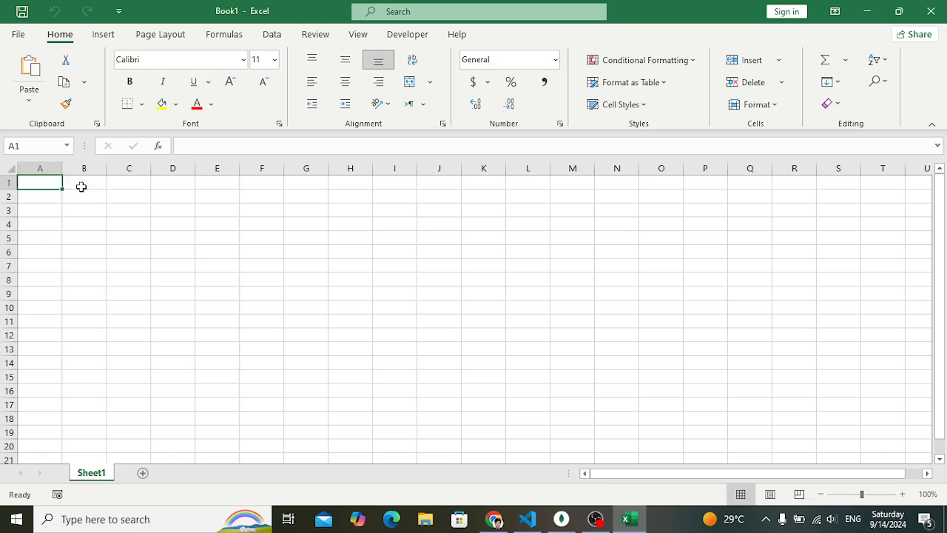
click(82, 187)
click(137, 186)
click(174, 186)
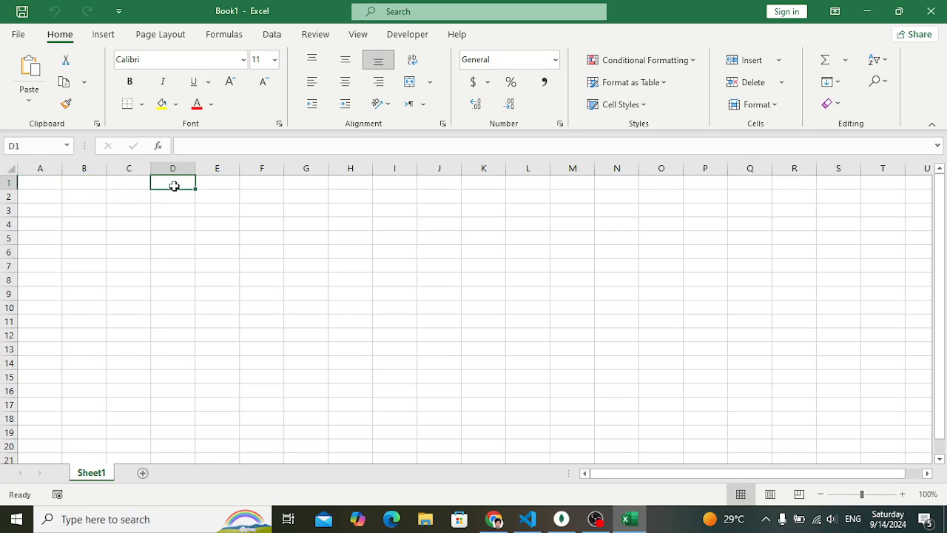
click(116, 205)
click(57, 226)
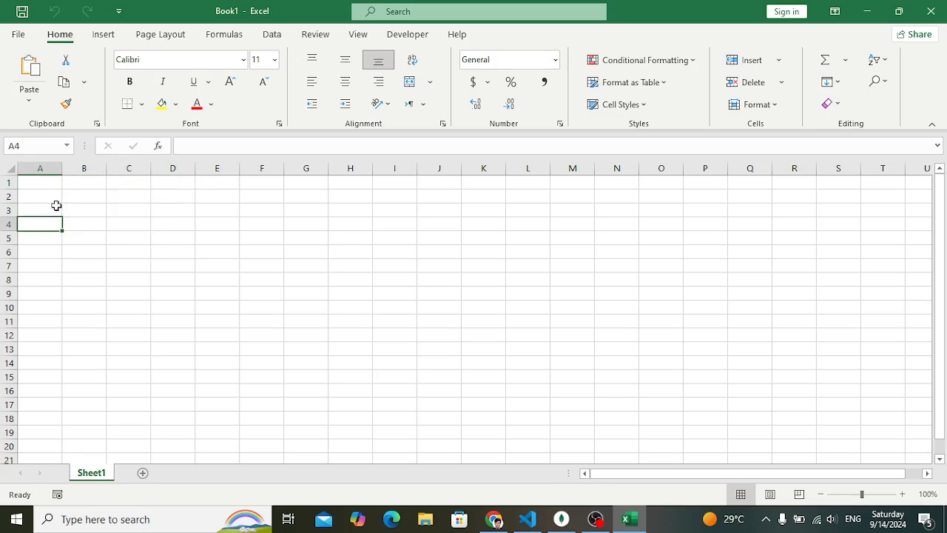
Check the cell references in the Name Box for cells A1, B1, C1, A2, B2 and D7.
click(46, 185)
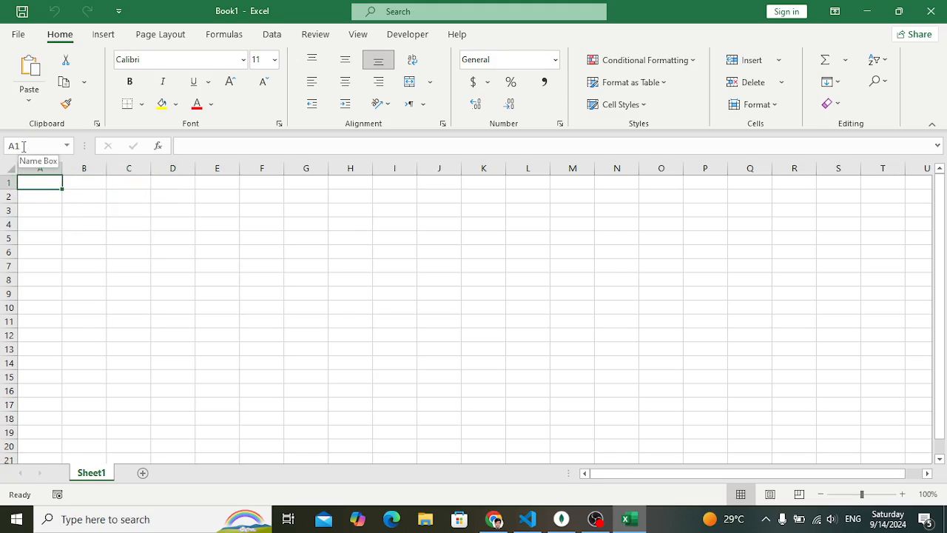
click(88, 189)
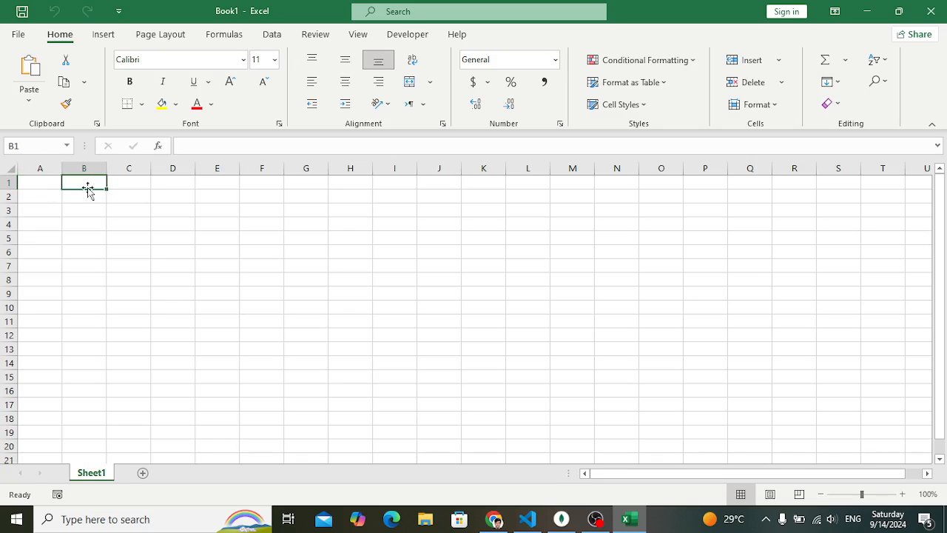
click(135, 184)
click(37, 202)
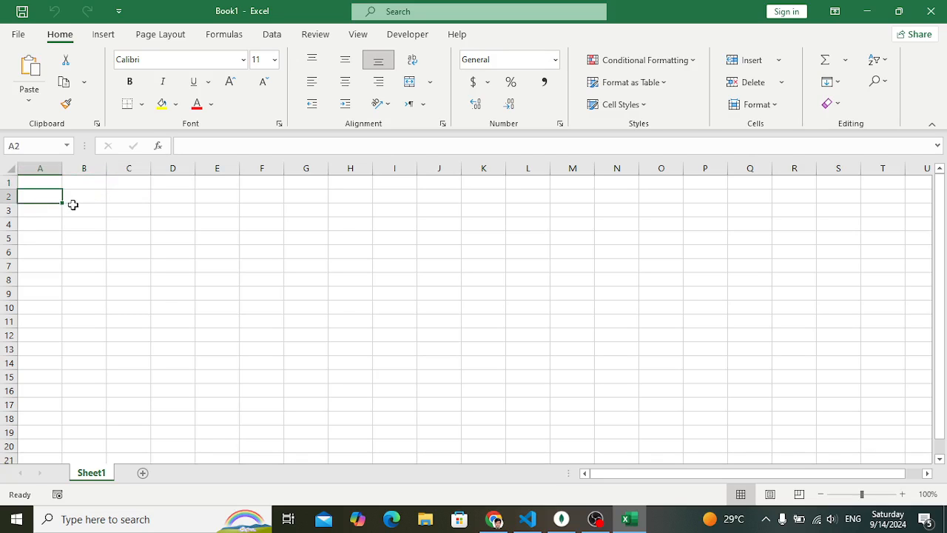
click(73, 202)
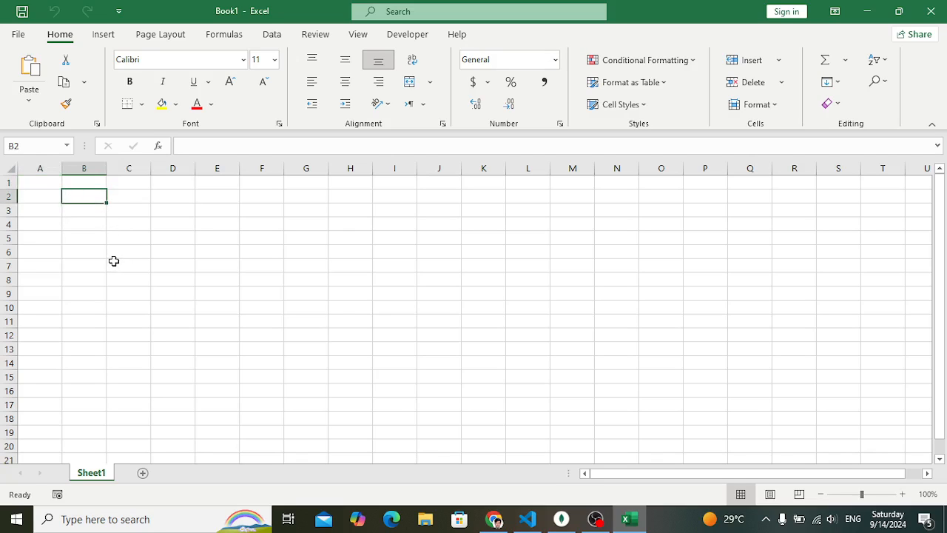
click(190, 268)
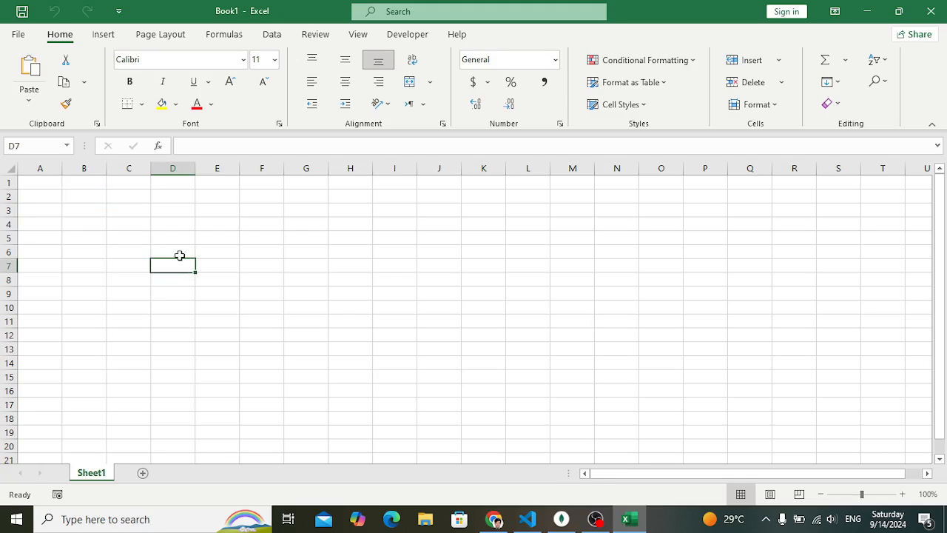
Enter the column headers Item, Price and Quantity in cells A1 to C1 and highlight them.
click(39, 184)
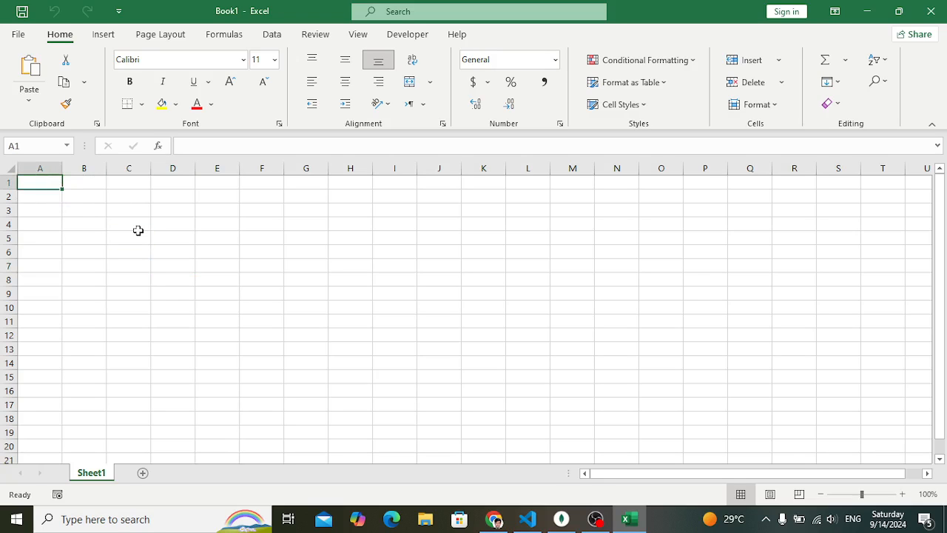
text(Item)
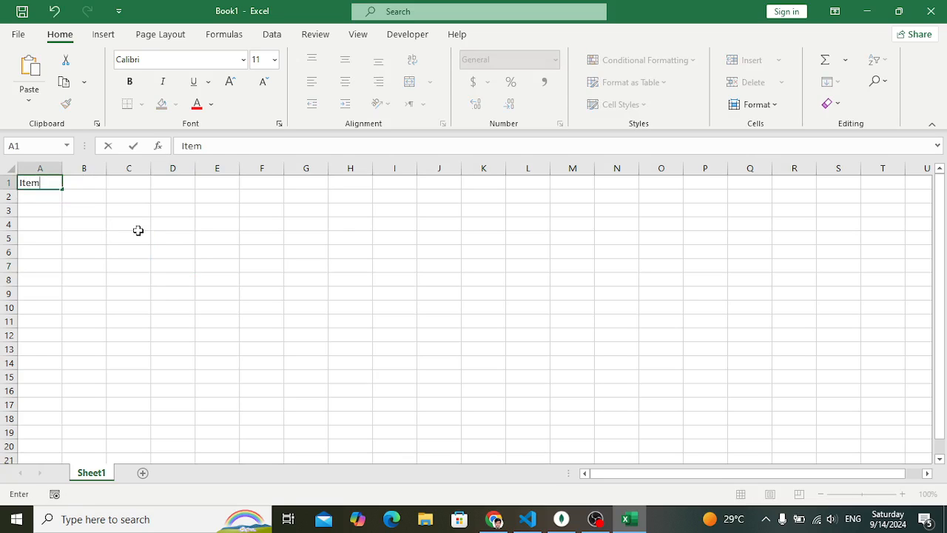
key(Tab)
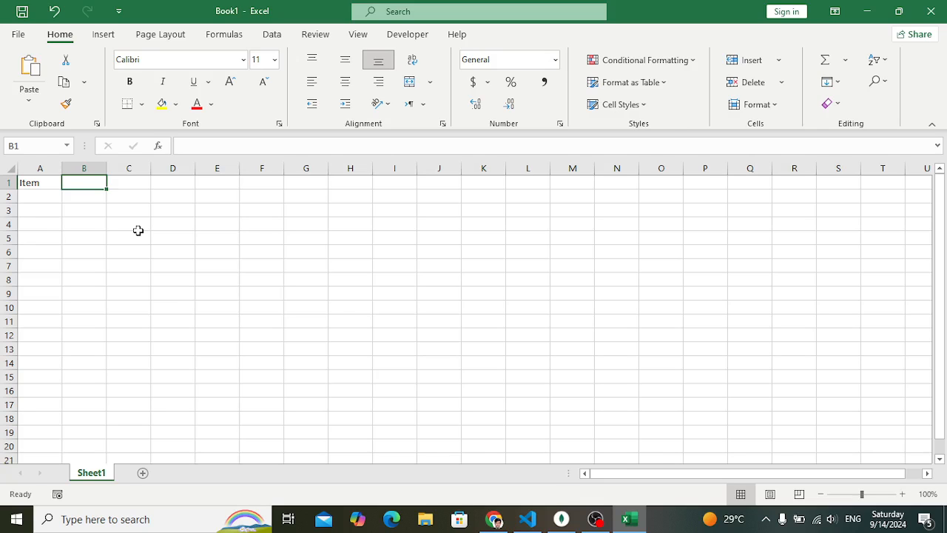
text(Price)
key(Tab)
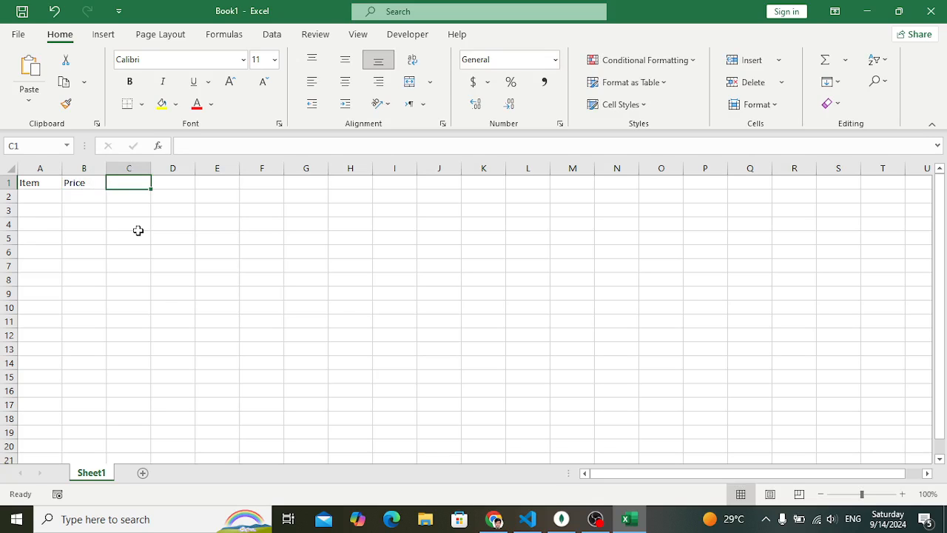
text(Quantity)
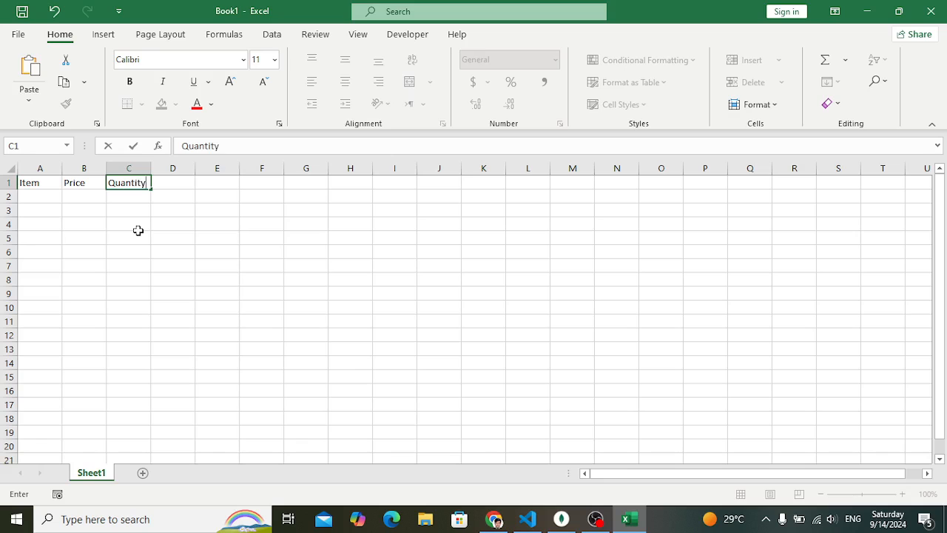
key(Return)
key(Left)
key(Left)
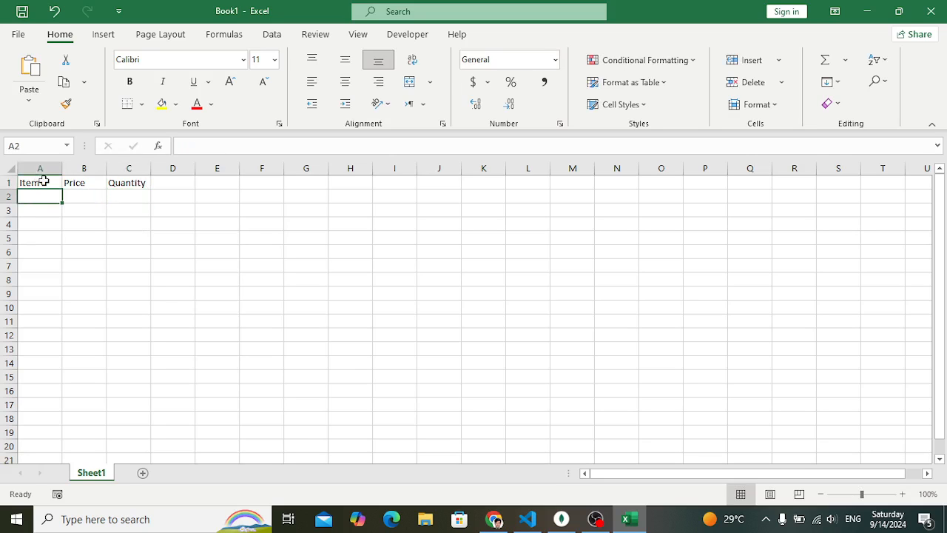
drag(43, 180, 140, 185)
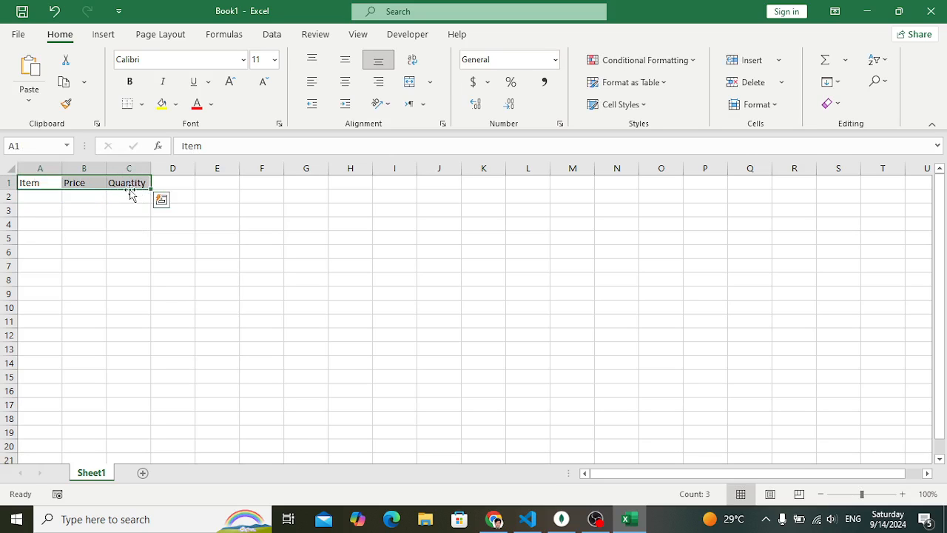
Fill row 2 with the item Product A, price 40 and quantity 2.
click(53, 197)
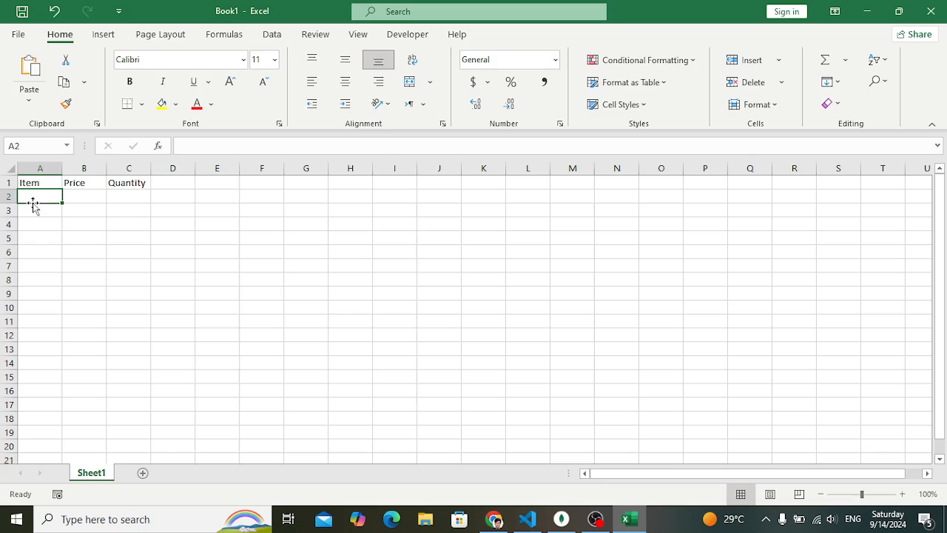
text(Product A)
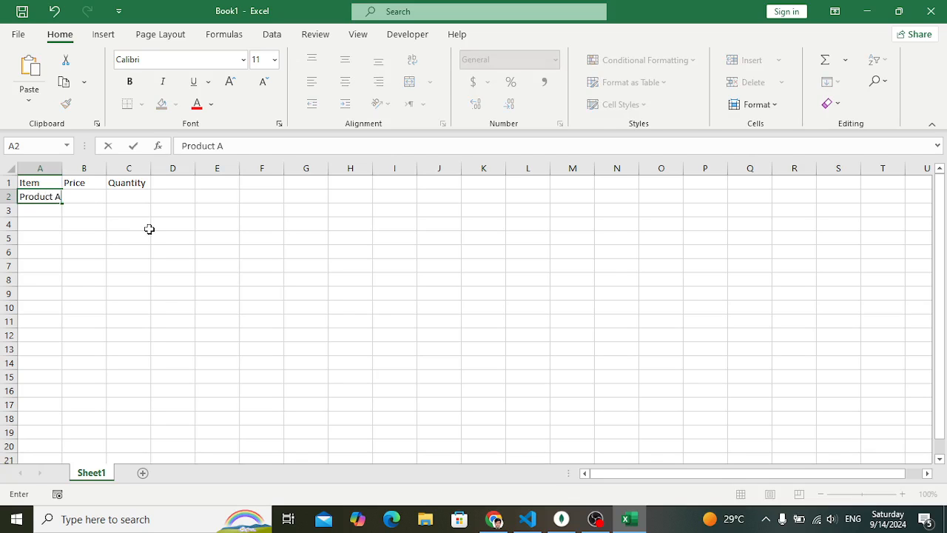
key(Tab)
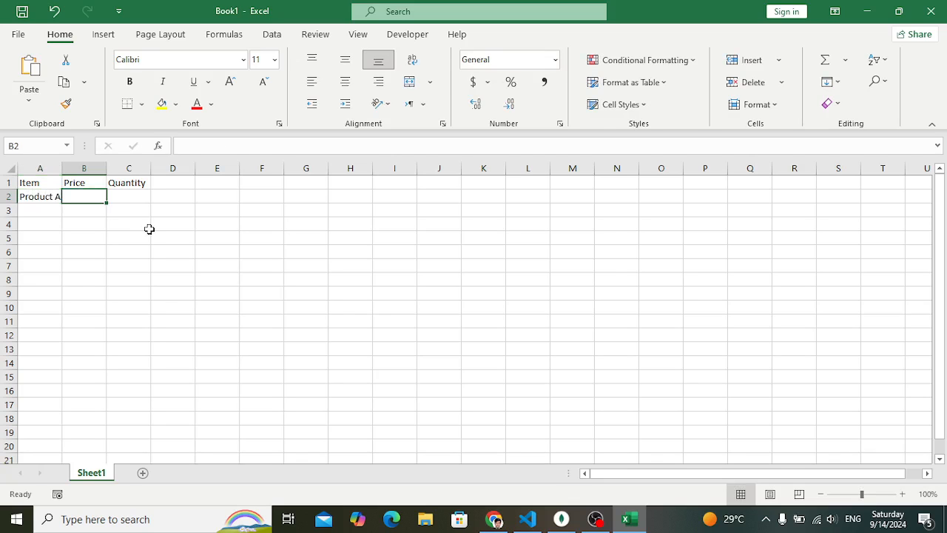
text(40)
key(Tab)
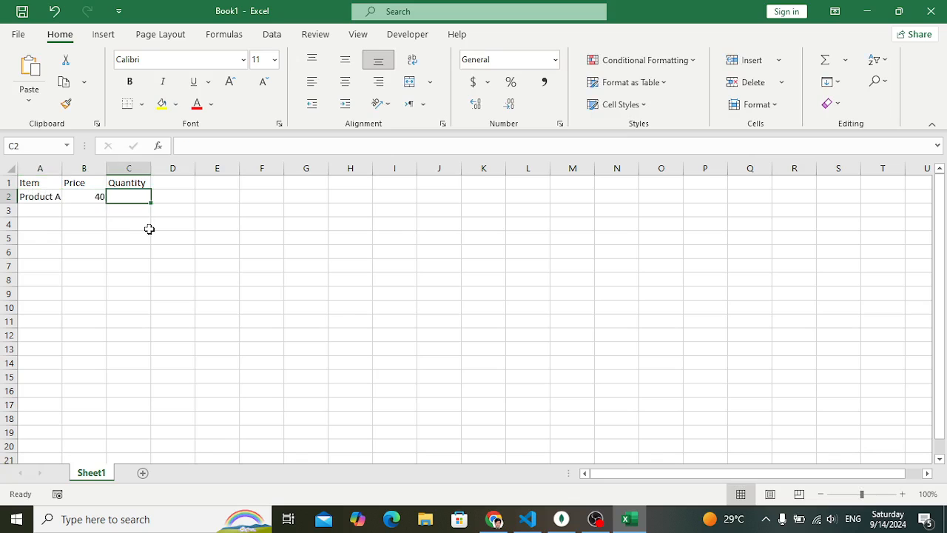
text(2)
key(Return)
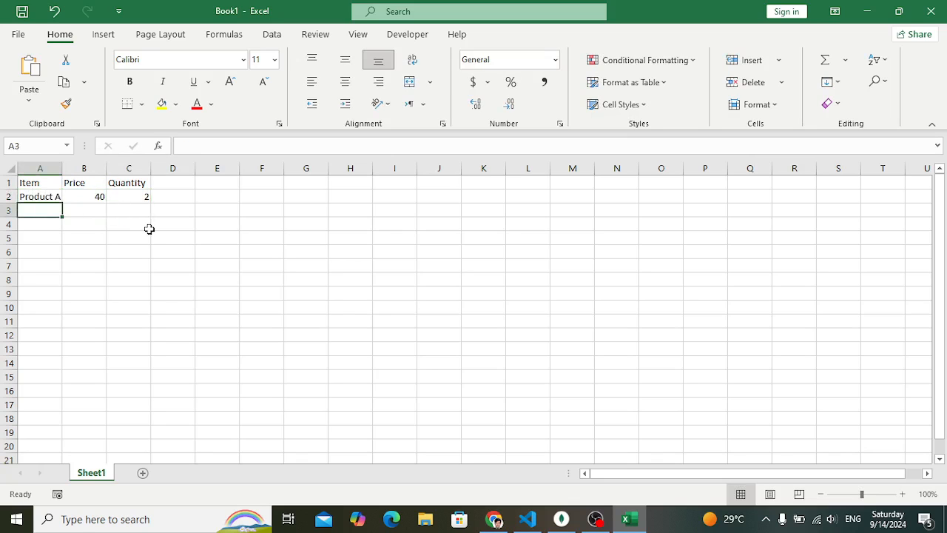
Enter the item name Product B in cell A3.
text(Product)
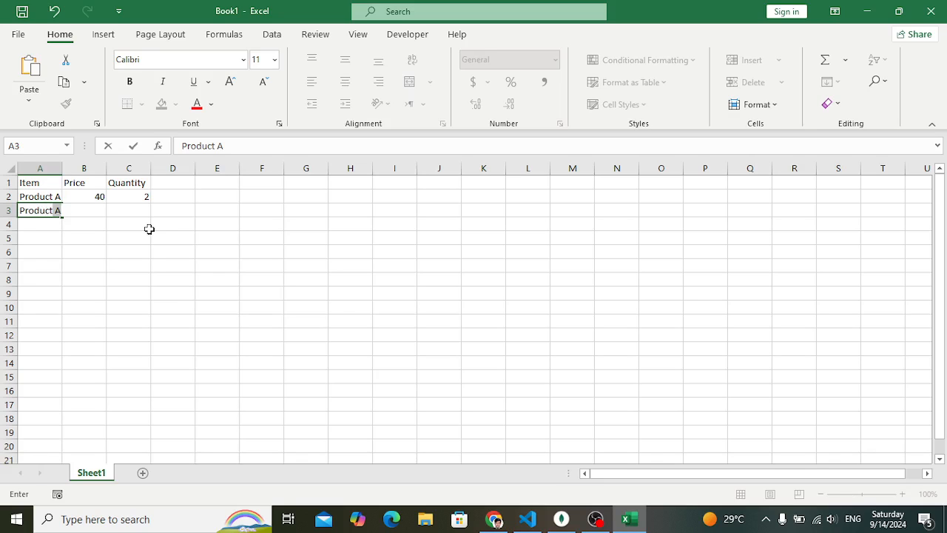
text(B)
click(814, 447)
Enter the price 50 and quantity 4 for Product B in row 3.
click(903, 494)
click(903, 494)
click(902, 494)
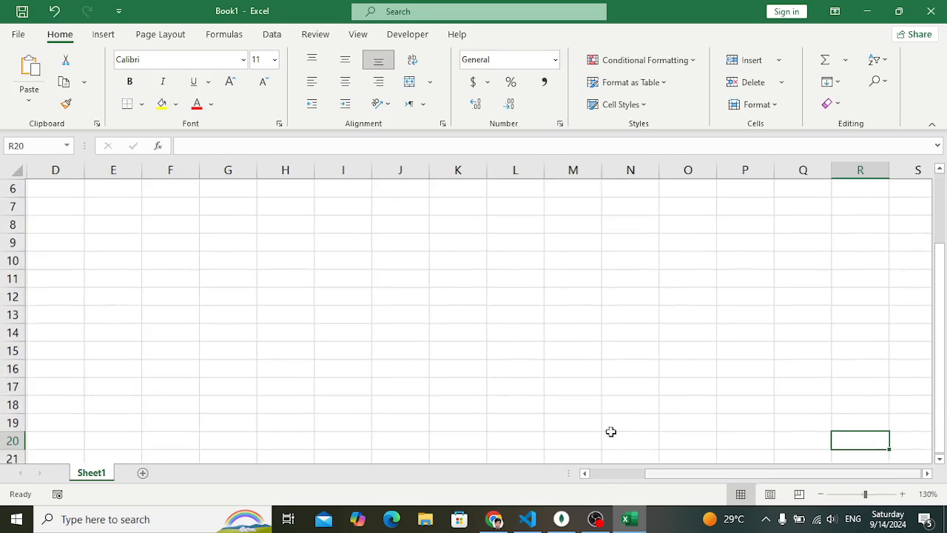
scroll(611, 431, up, 2)
drag(704, 474, 613, 497)
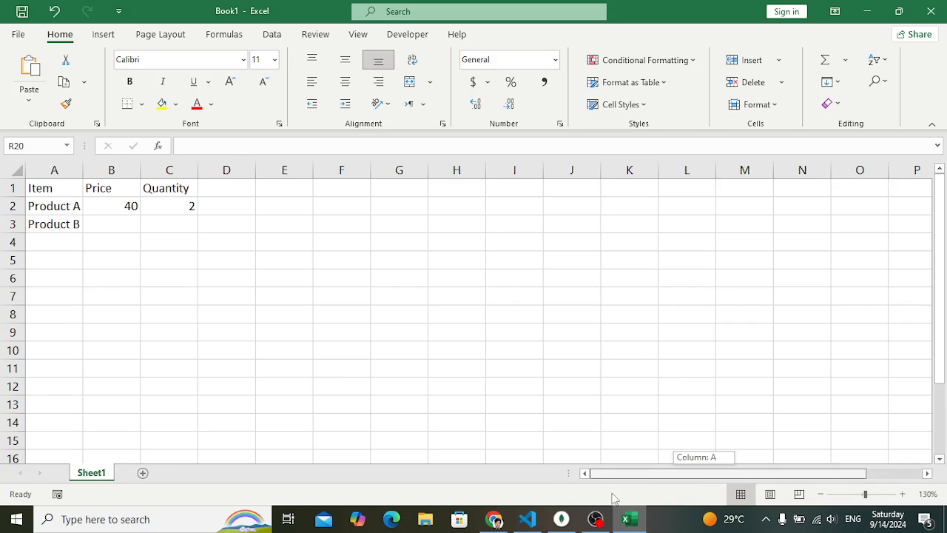
click(110, 229)
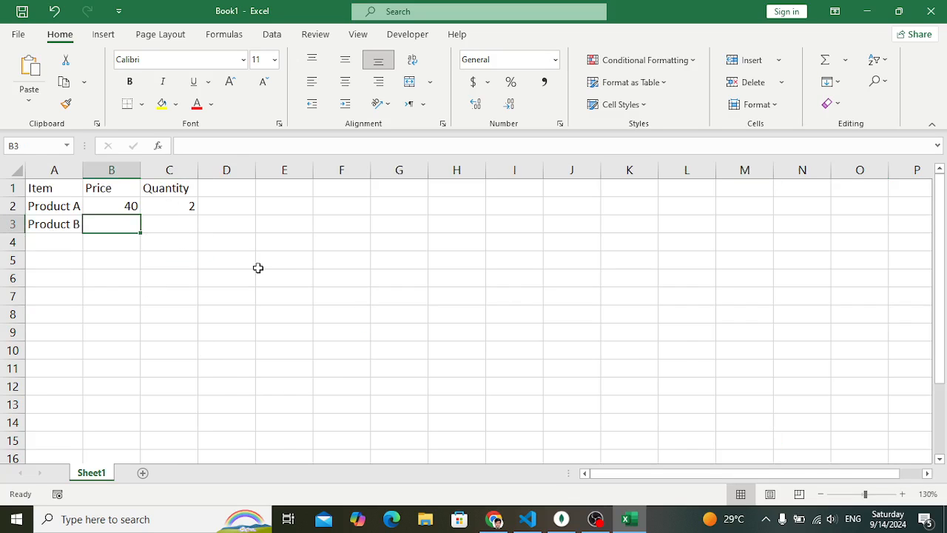
text(50)
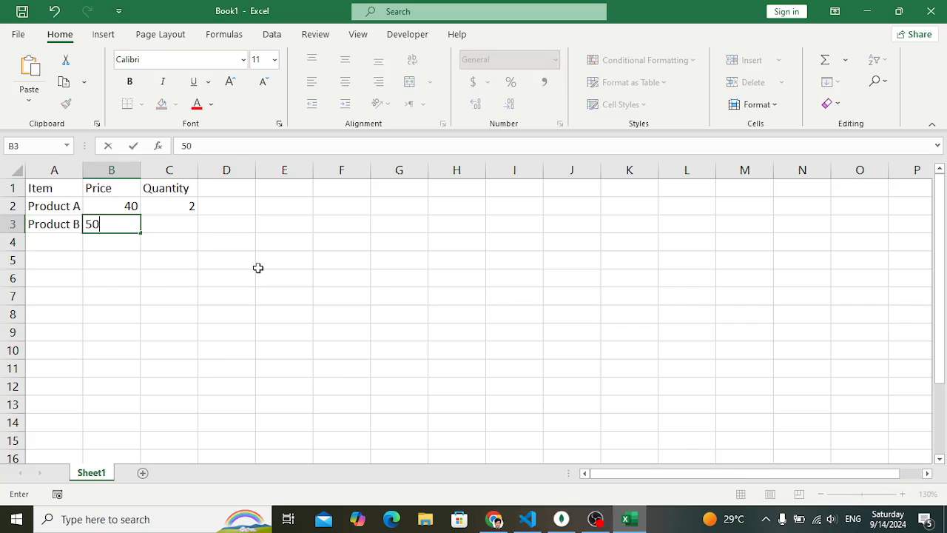
key(Tab)
text(4)
key(Return)
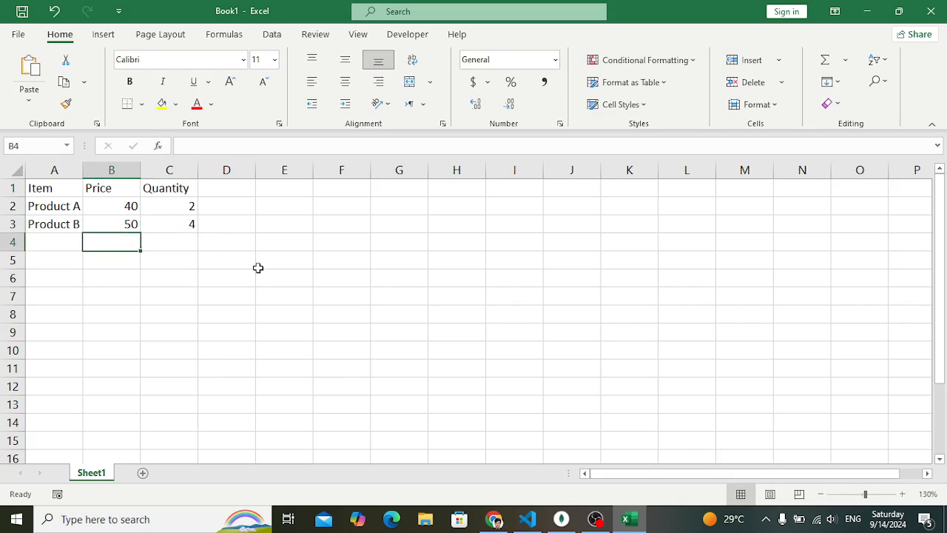
Fill row 4 with the item Product C, price 70 and quantity 5.
key(Left)
text(Produc)
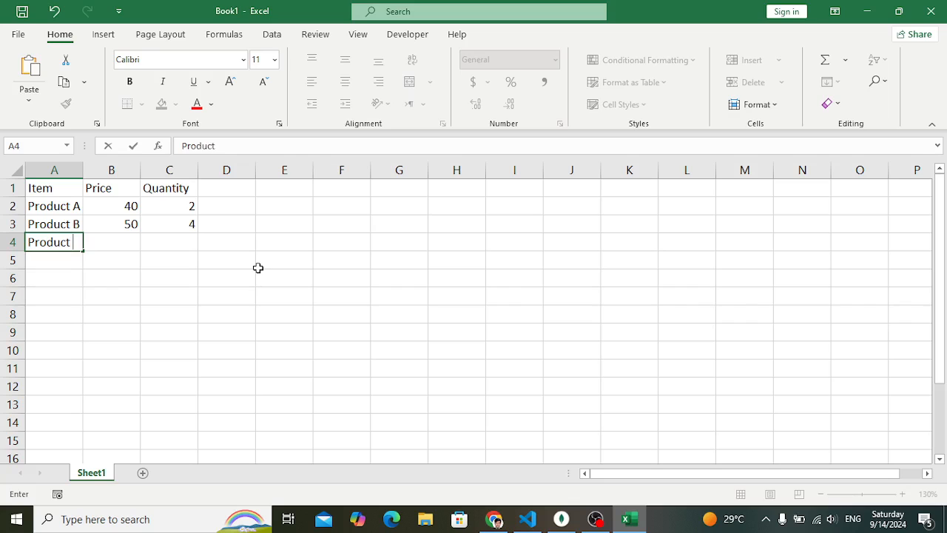
key(Tab)
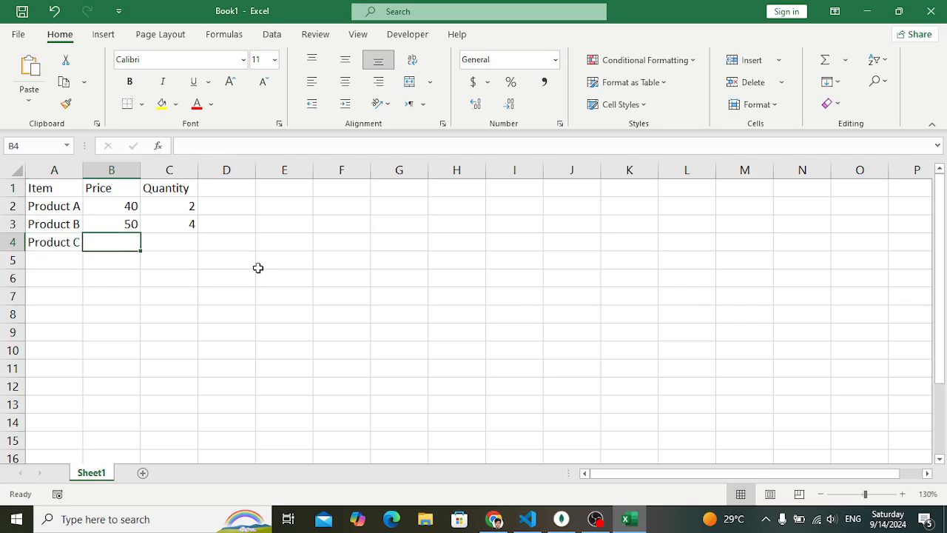
text(70)
key(Tab)
text(5)
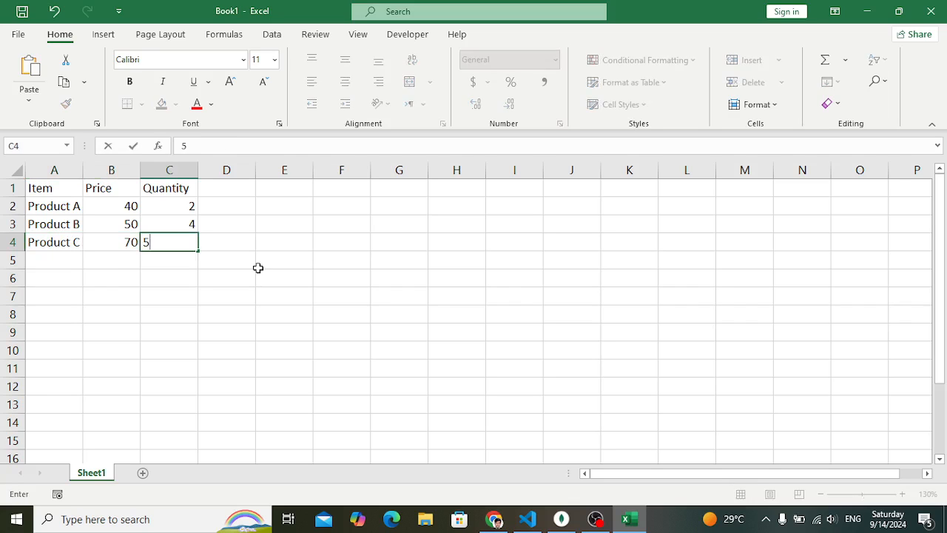
key(Return)
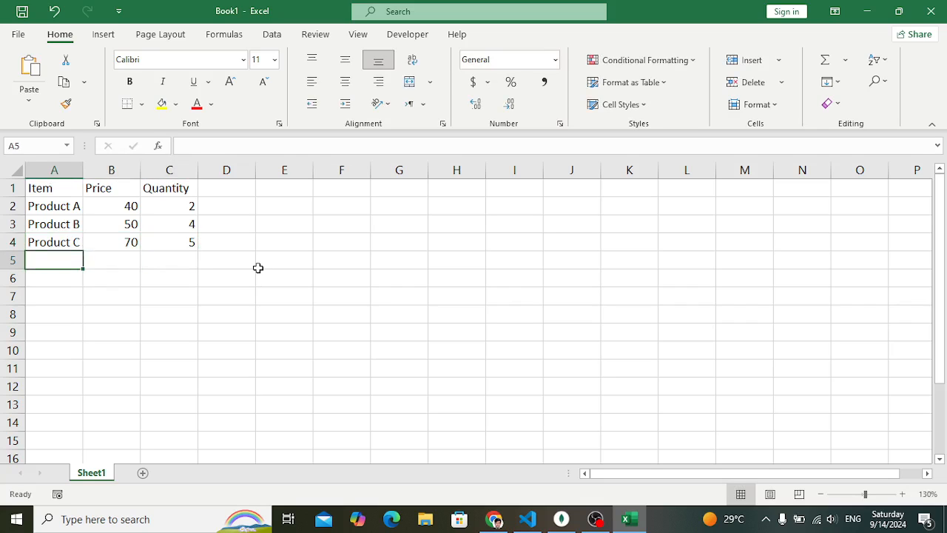
Fill row 5 with the item Prdocut D, price 30 and quantity 2.
text(Prdocut D)
key(Tab)
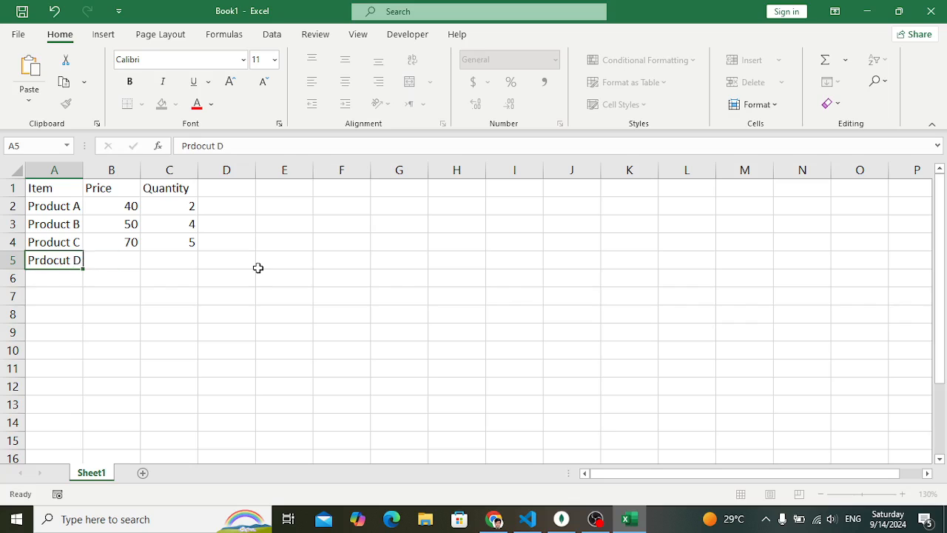
text(30)
key(Tab)
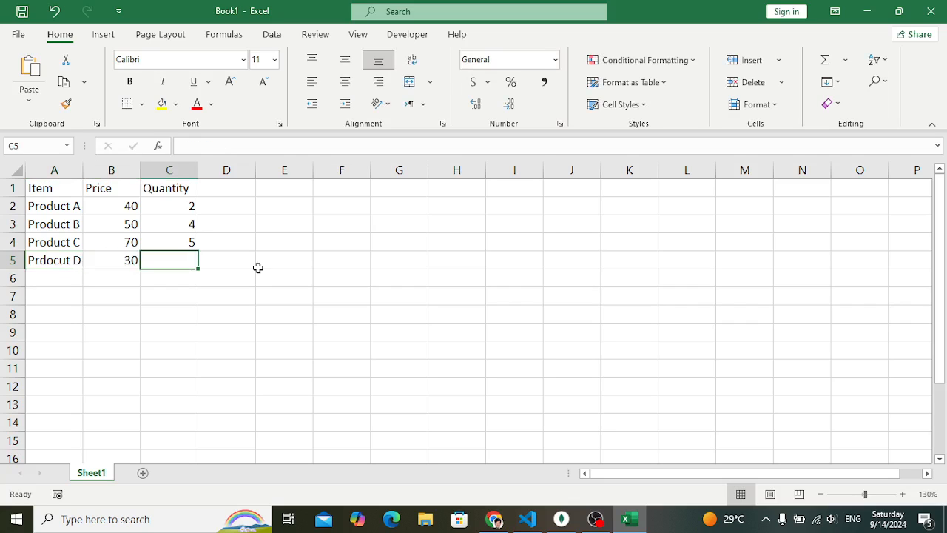
text(2)
key(Tab)
key(Left)
click(122, 235)
click(122, 224)
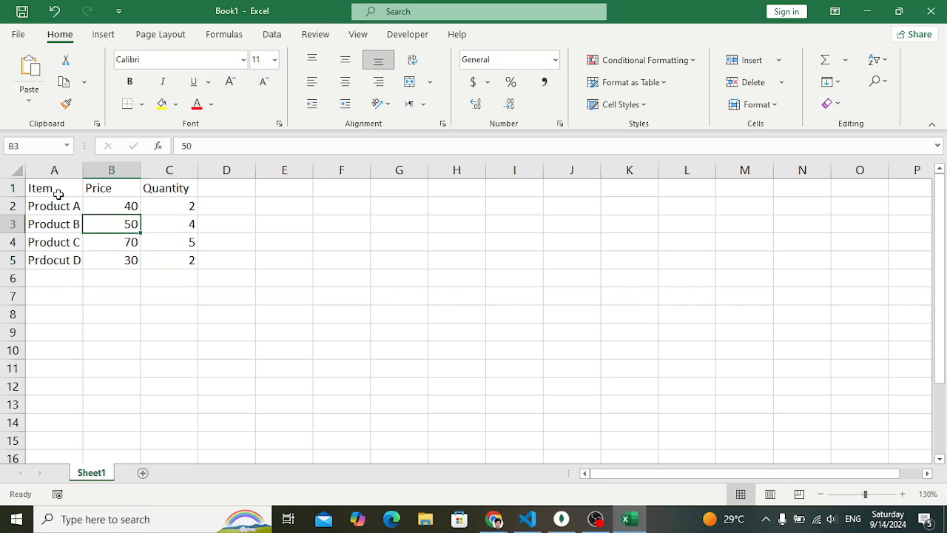
Make the column headers in A1 to C1 bold.
drag(57, 194, 175, 190)
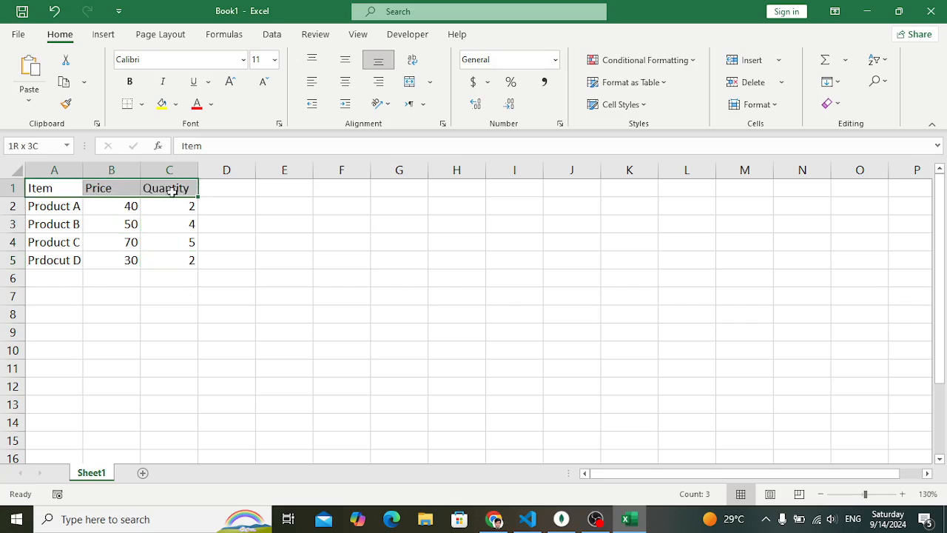
click(130, 83)
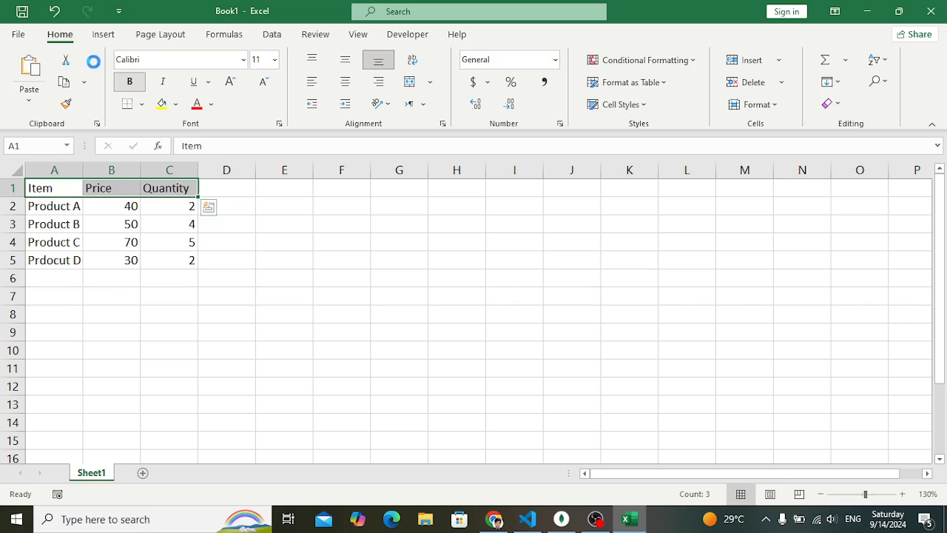
click(148, 222)
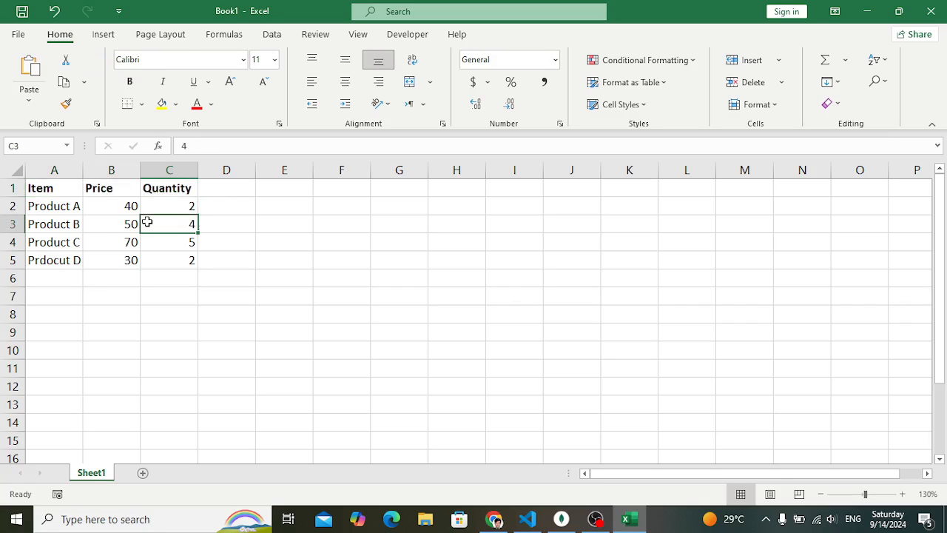
Apply All Borders to the whole table in A1 to C5.
click(65, 190)
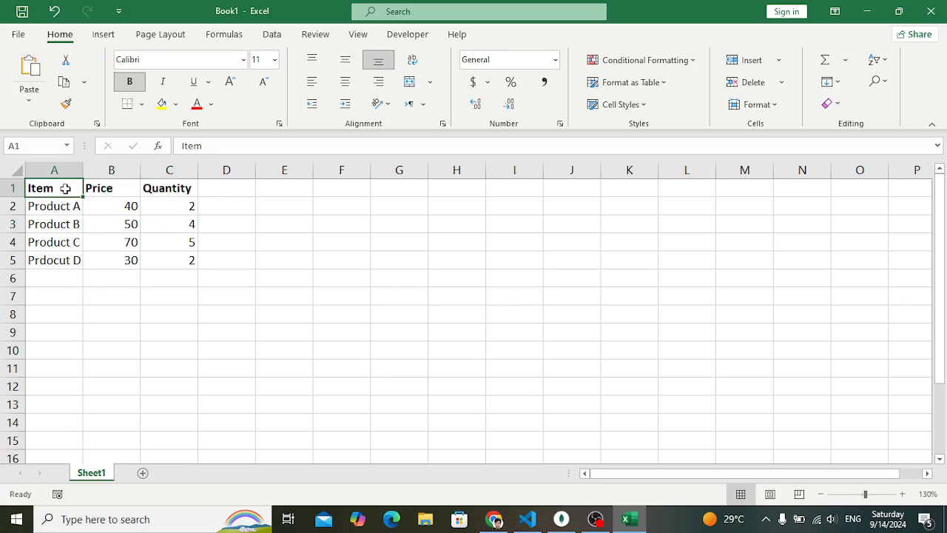
drag(65, 190, 182, 260)
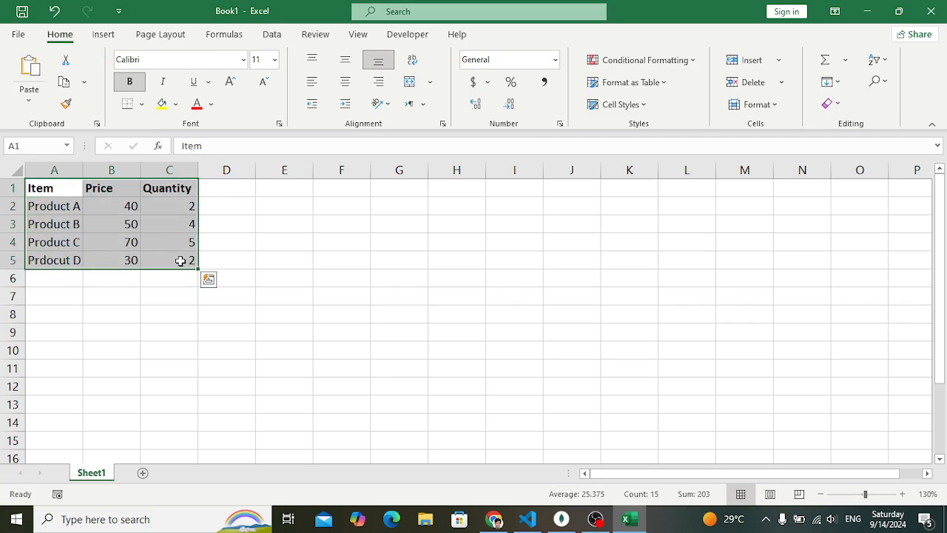
click(142, 107)
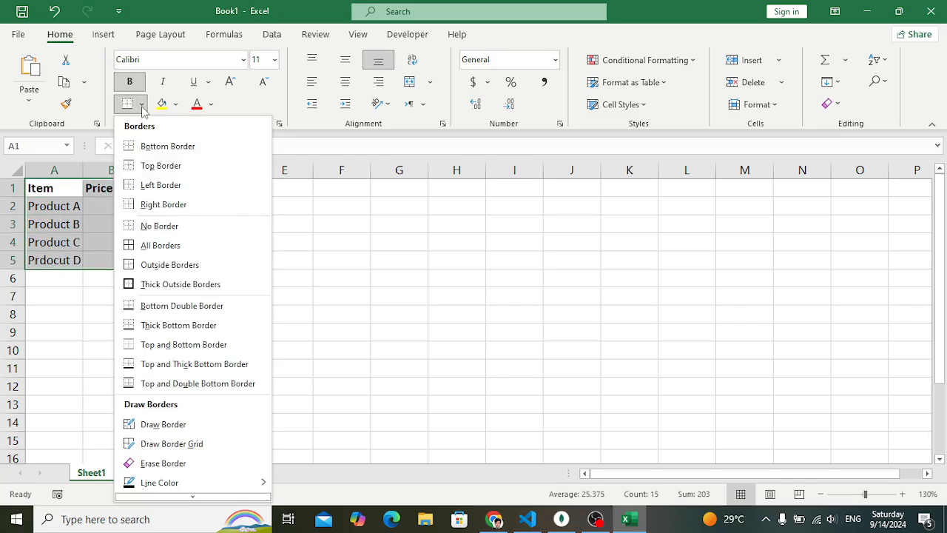
click(158, 252)
click(159, 256)
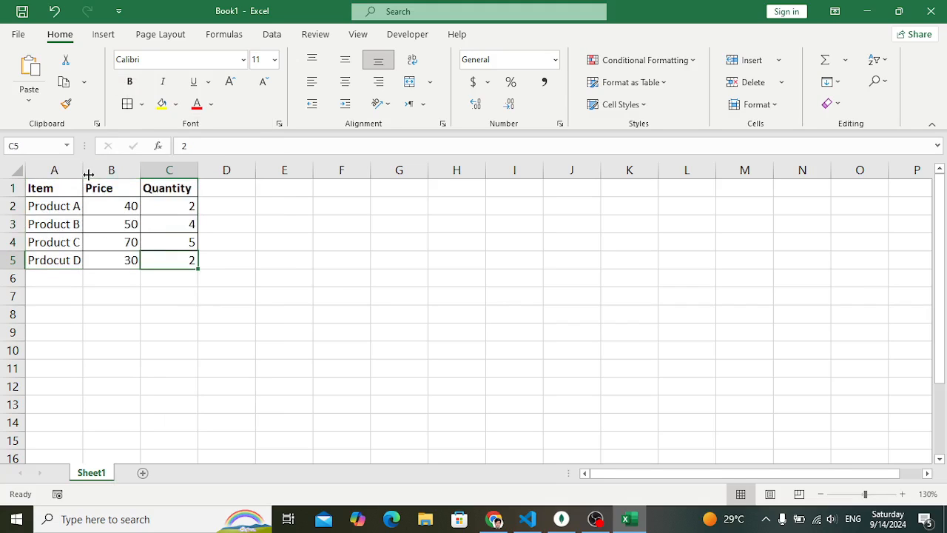
Widen columns A, B and C slightly so the table contents have more room.
drag(84, 173, 107, 174)
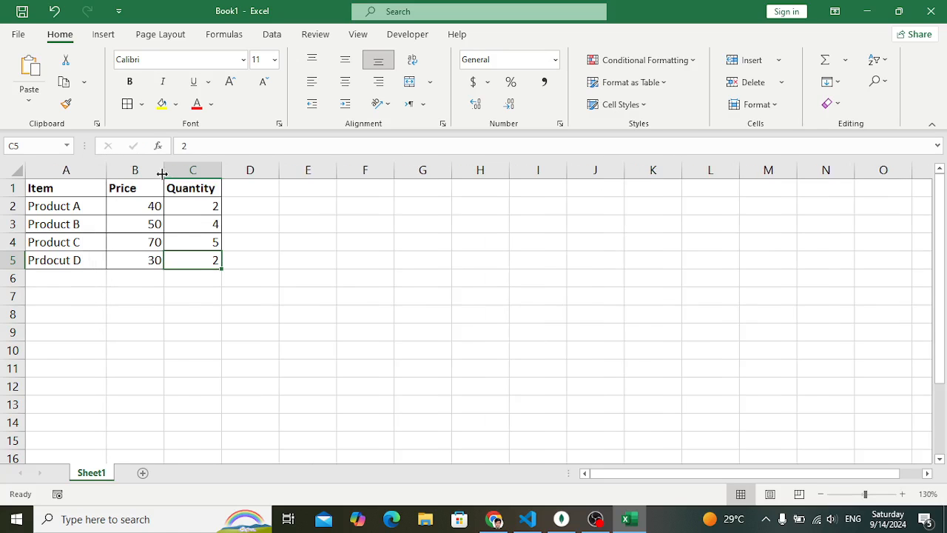
drag(164, 173, 175, 181)
drag(229, 171, 242, 172)
click(208, 212)
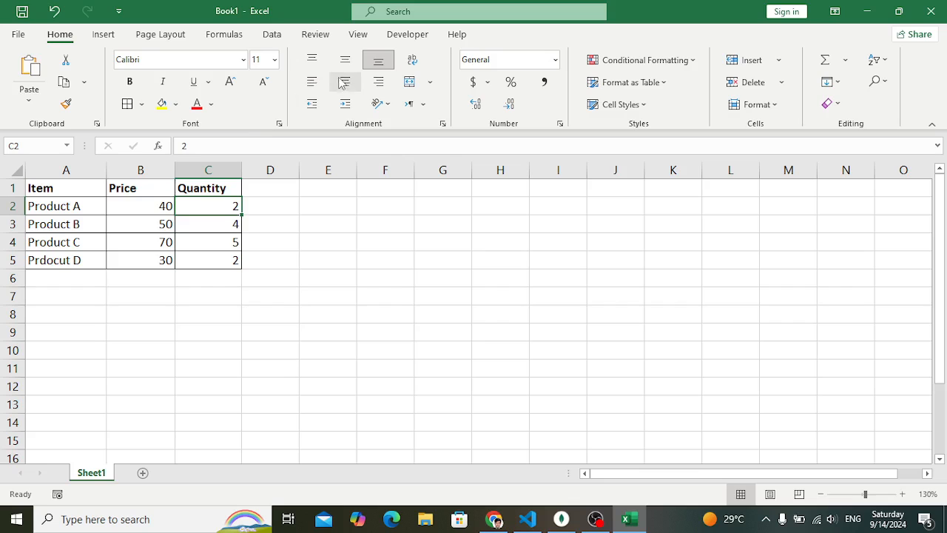
Left-align the item names in A2 to A5 horizontally and middle-align them vertically.
drag(80, 209, 85, 262)
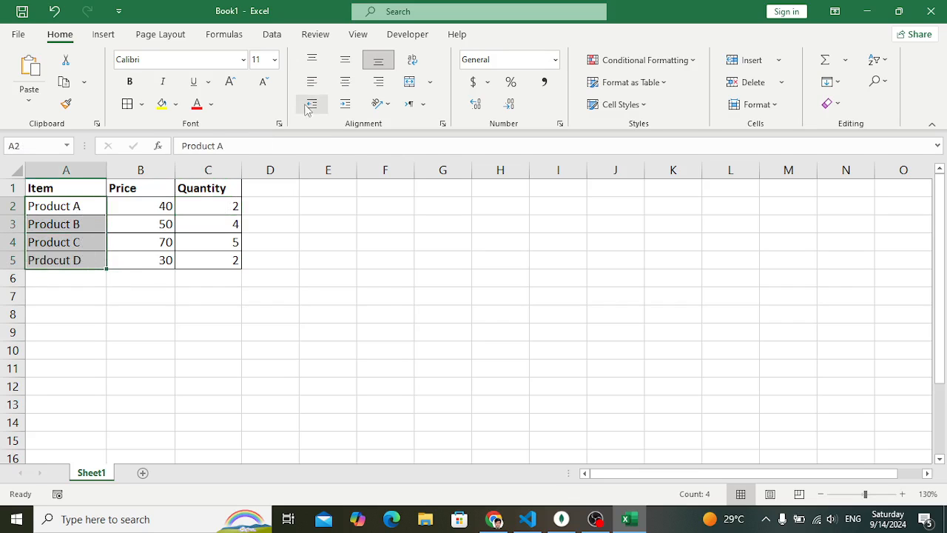
click(344, 81)
click(311, 81)
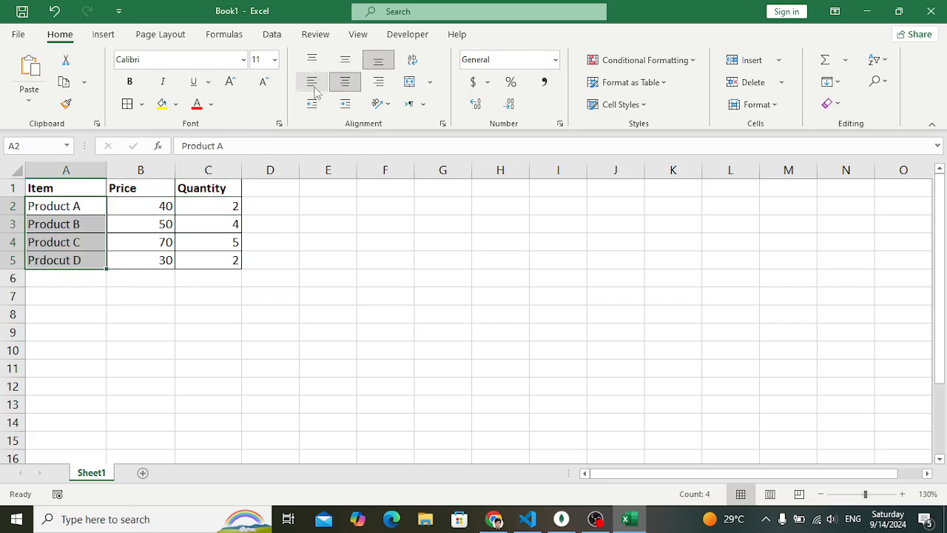
click(343, 62)
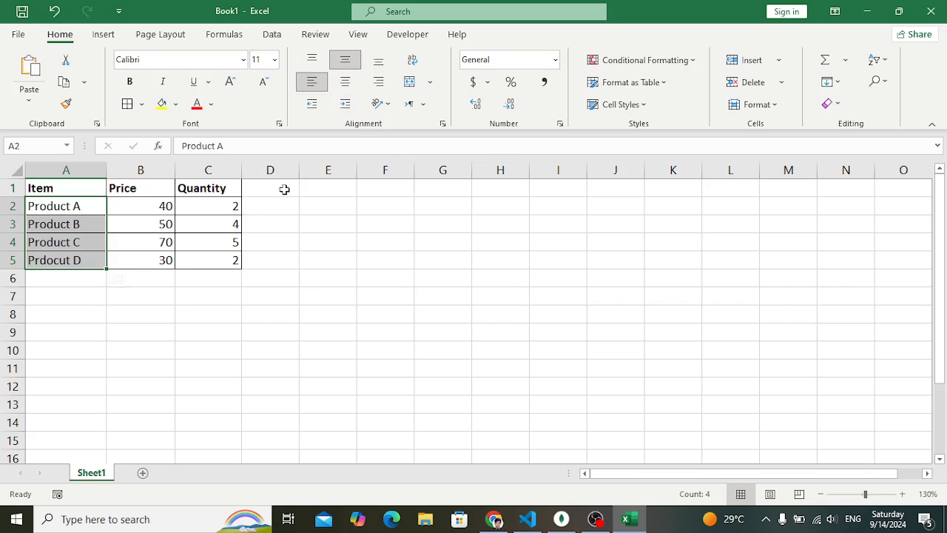
click(163, 237)
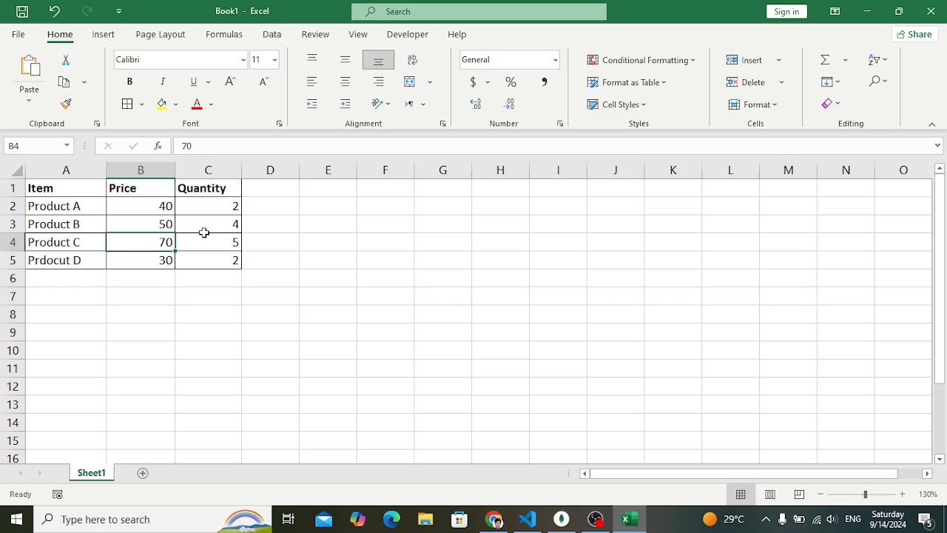
Examine the prices and quantities in B2 to C3 and the empty cells D4, D2 and D1 beside the table.
click(271, 235)
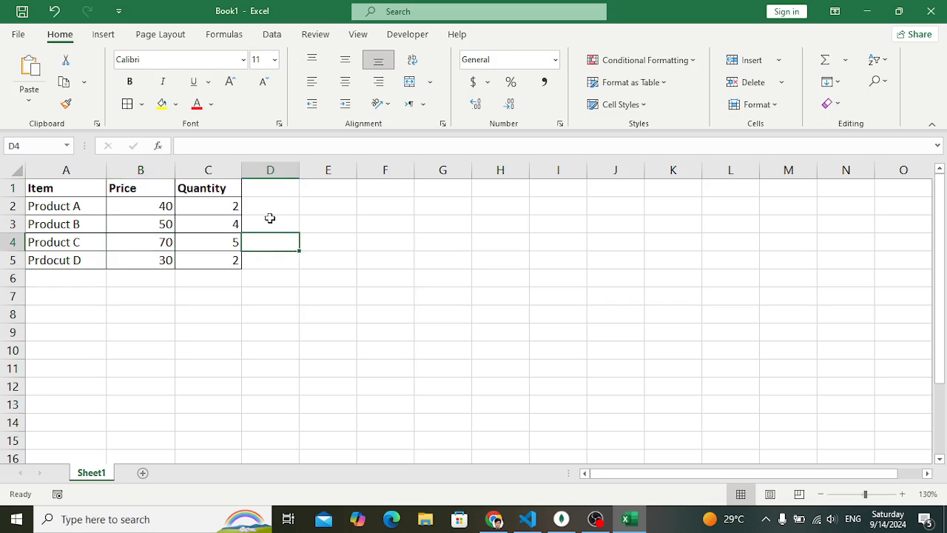
drag(151, 205, 177, 214)
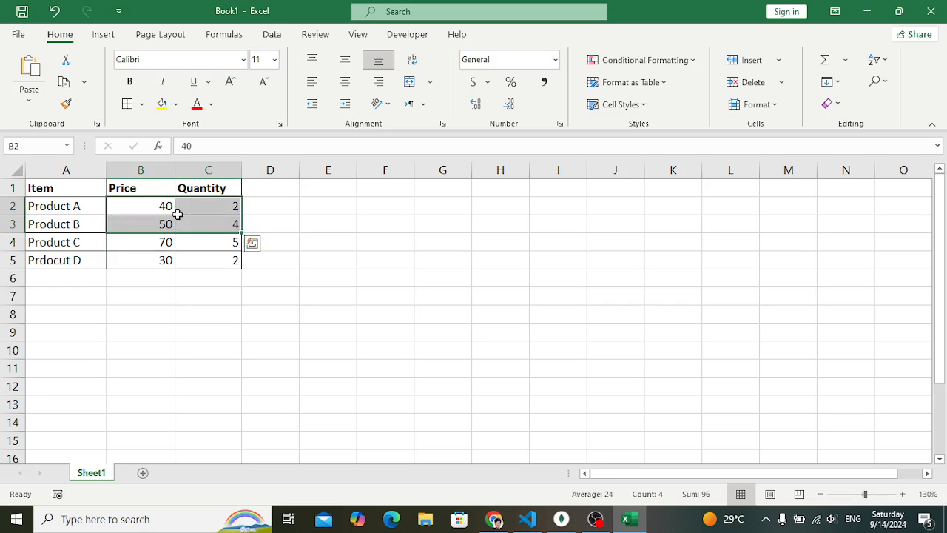
click(178, 214)
click(267, 206)
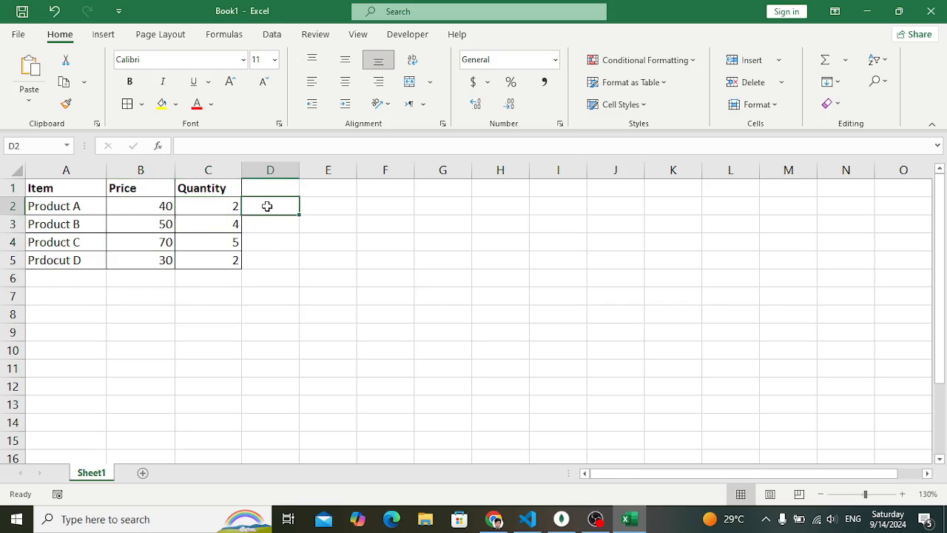
click(264, 188)
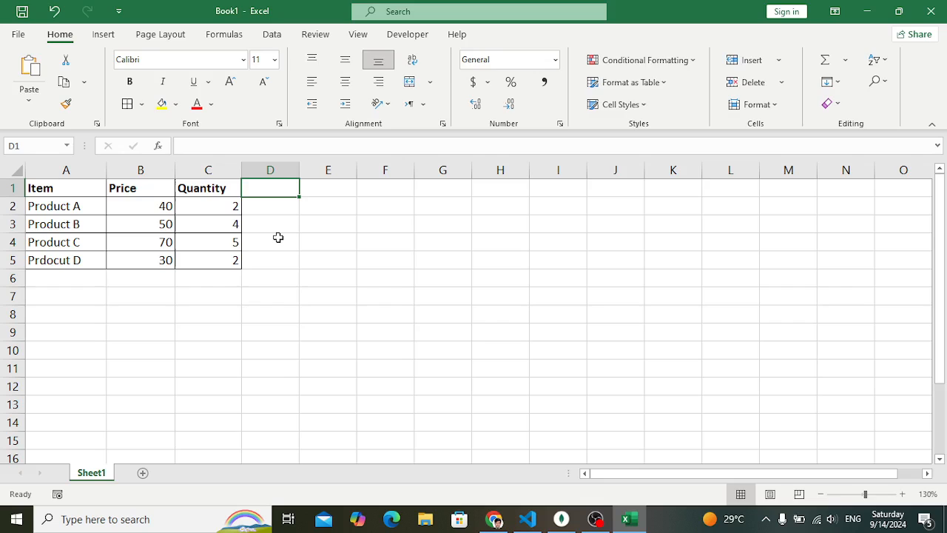
Add a Total heading in D1 and calculate price times quantity for Product A in D2 with =B2*C2.
text(Total)
key(Return)
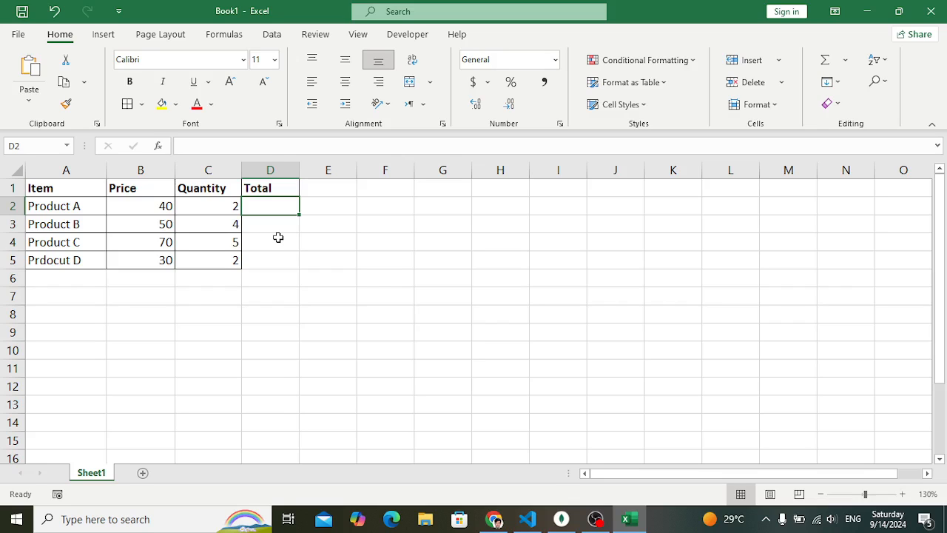
text(=)
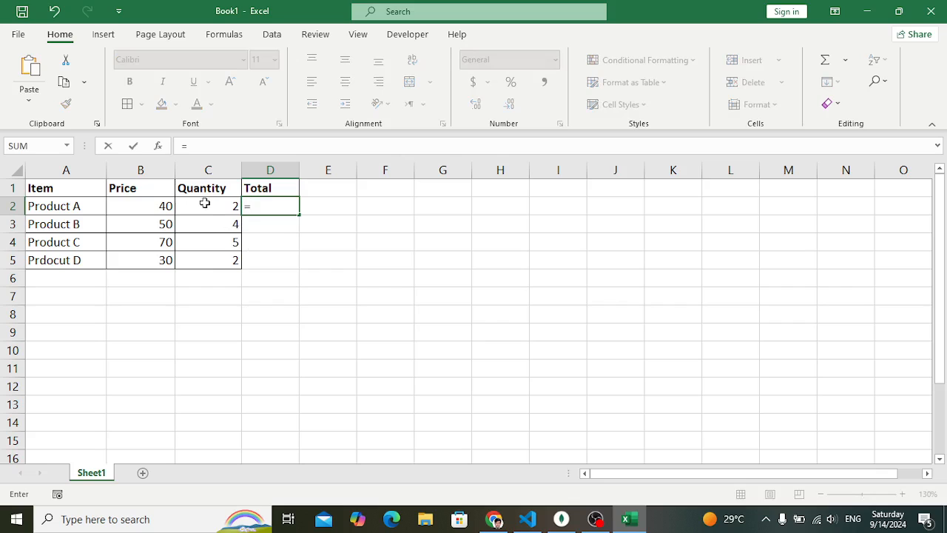
click(141, 207)
text(*)
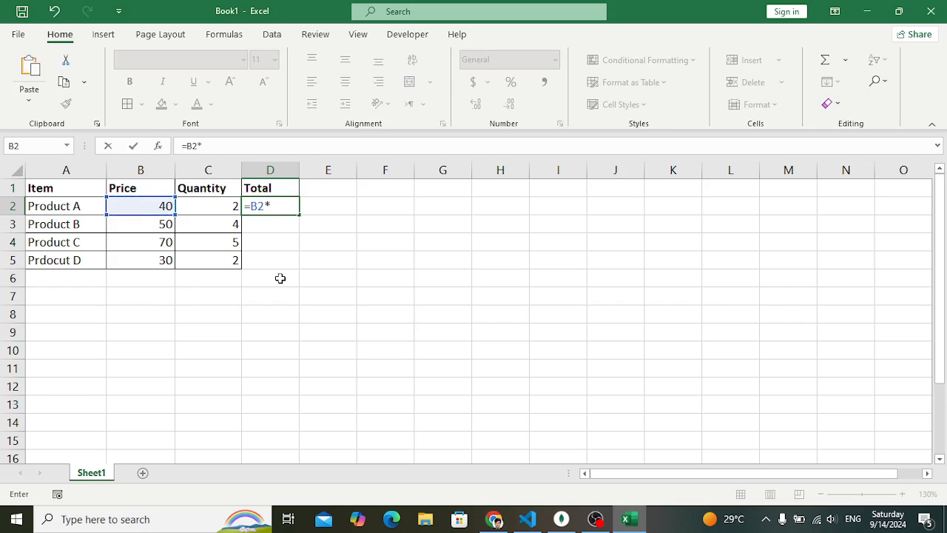
click(206, 208)
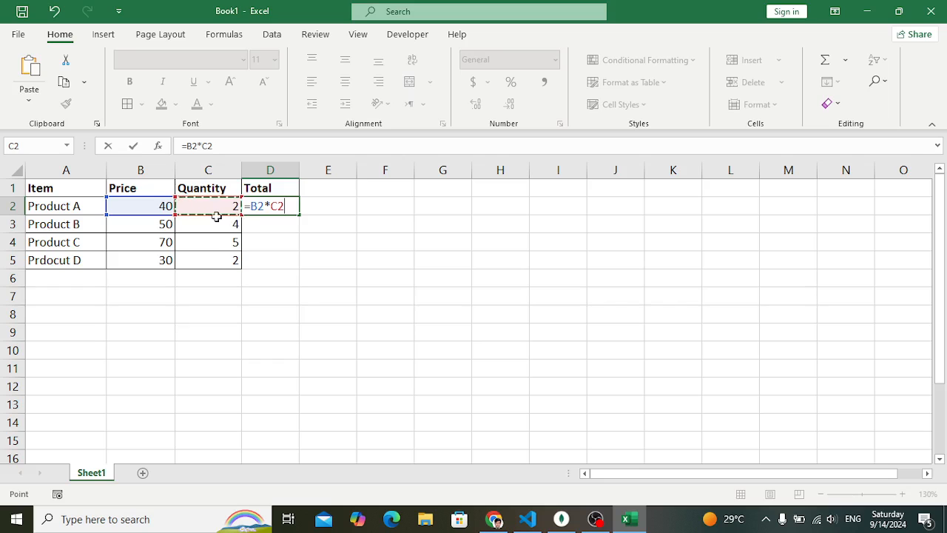
key(Return)
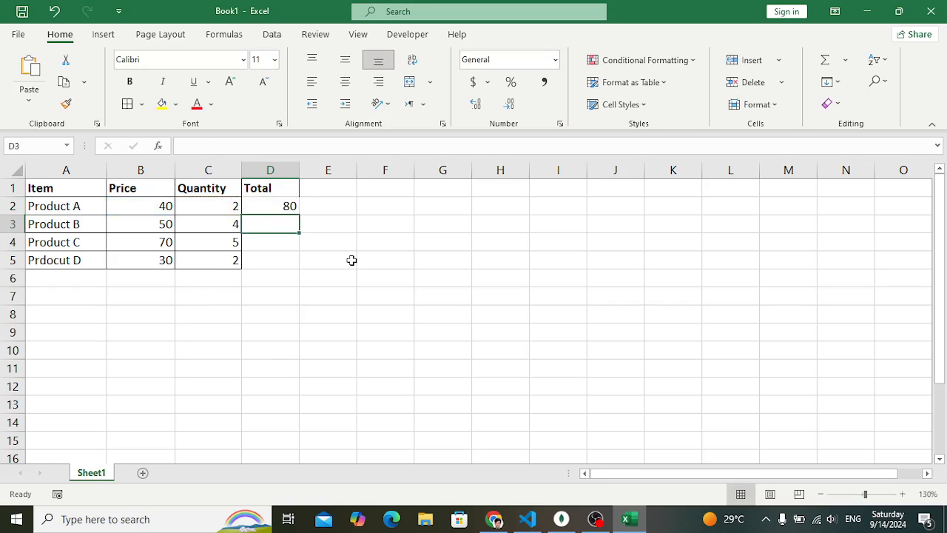
Fill the D2 formula down to D5 and check the copied formulas for the remaining products.
click(277, 206)
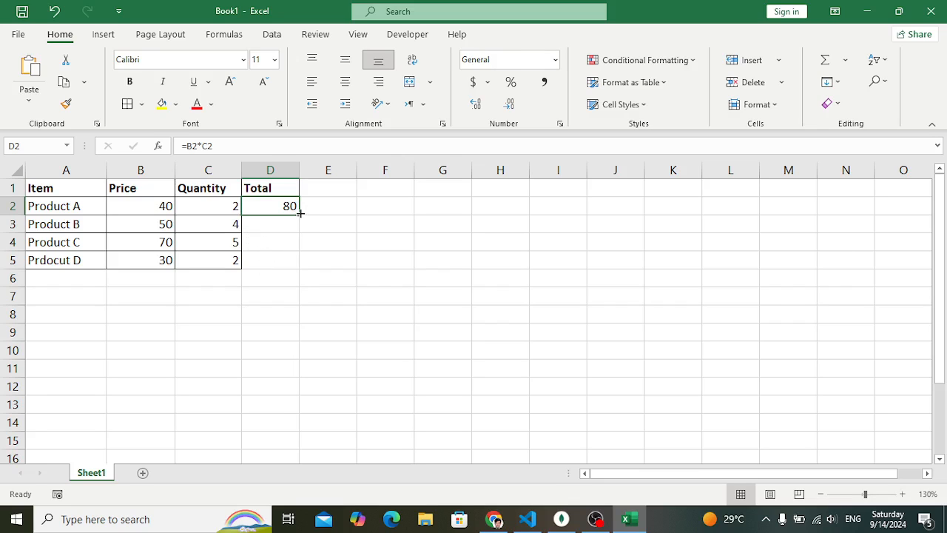
drag(299, 215, 303, 270)
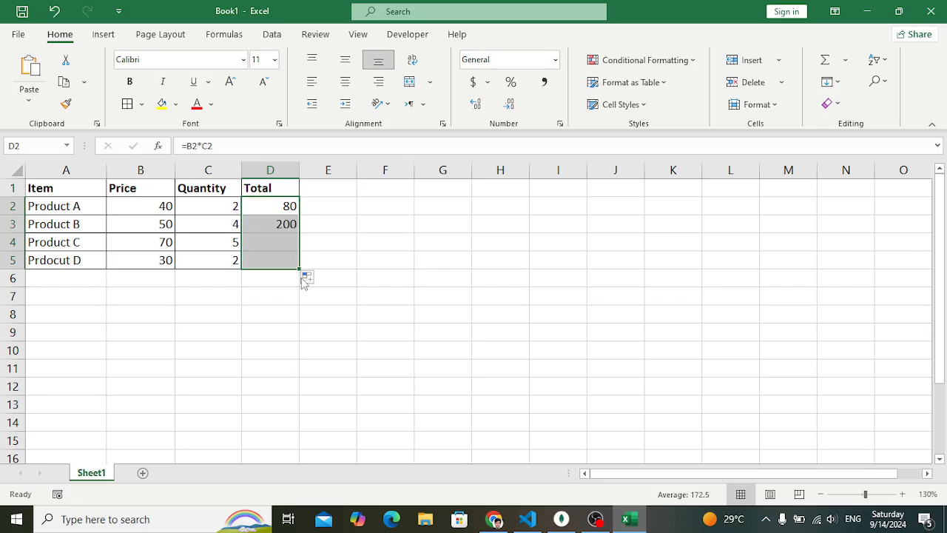
click(275, 224)
click(279, 243)
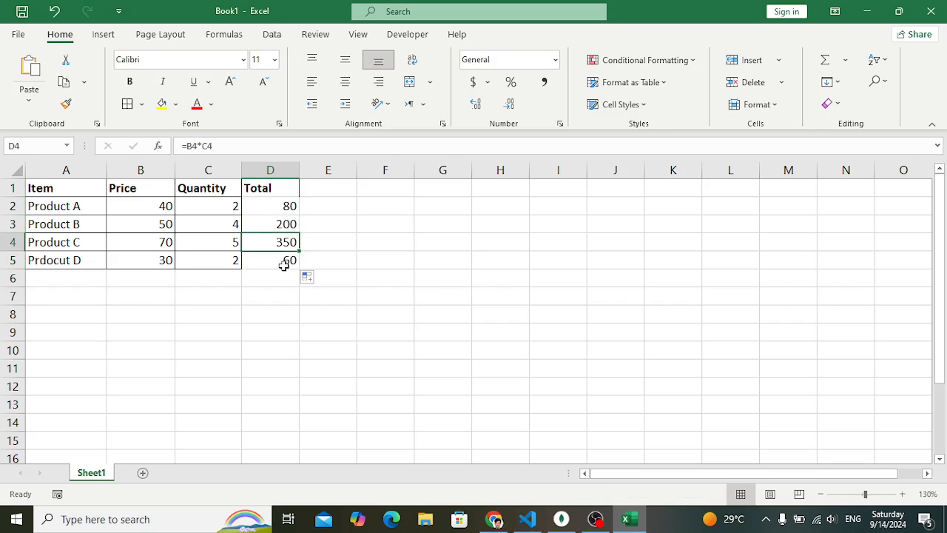
click(285, 266)
click(258, 300)
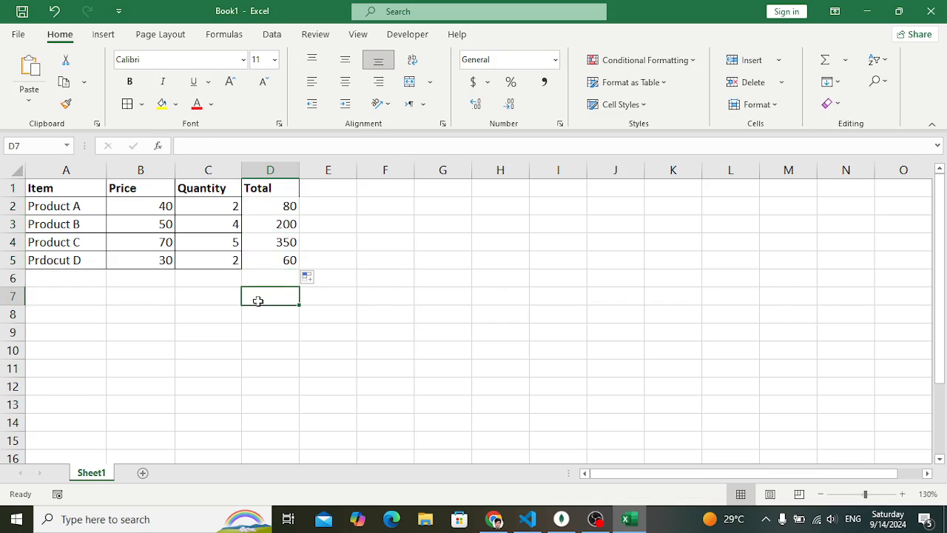
Add cell borders to the Total column in D1 to D5 to match the rest of the table.
drag(262, 192, 276, 264)
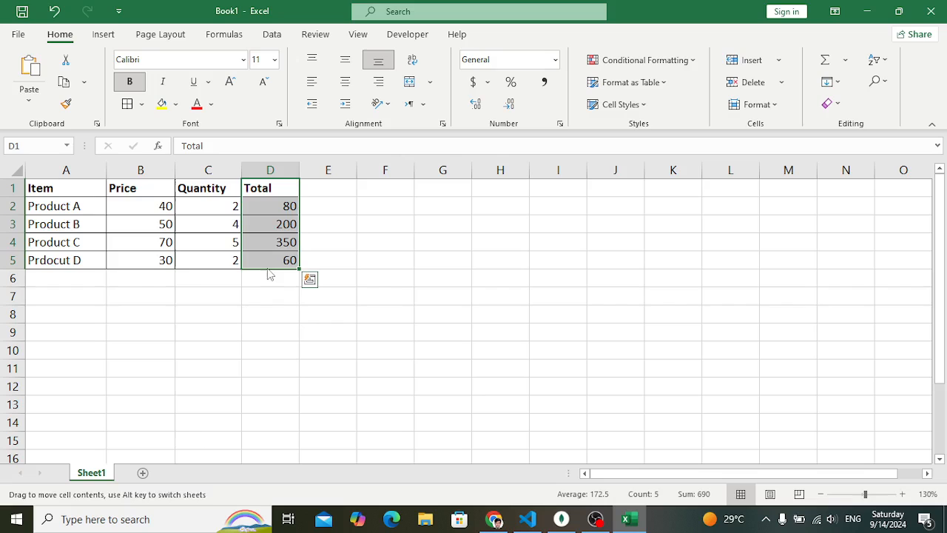
click(265, 279)
click(268, 261)
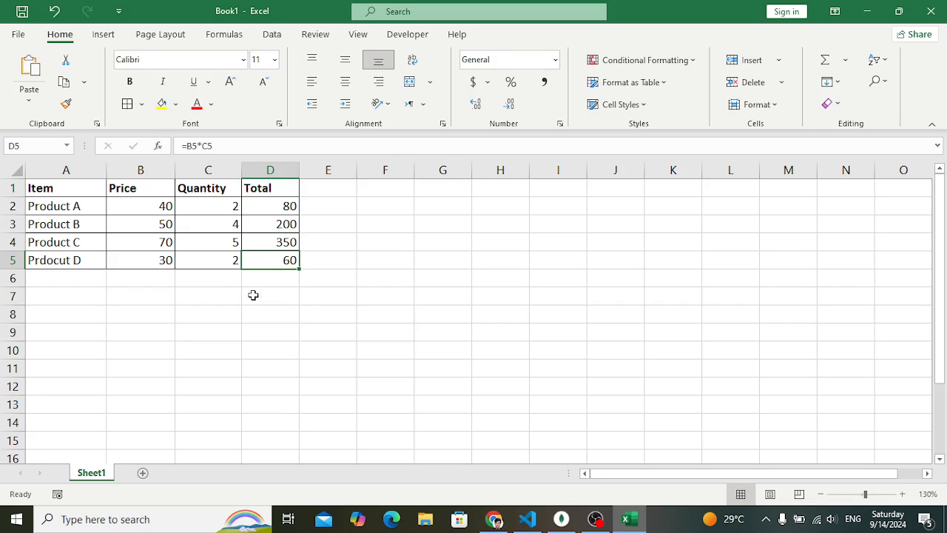
Enter the formula =sum(D2:D5) in D6 to add up the product totals.
click(266, 285)
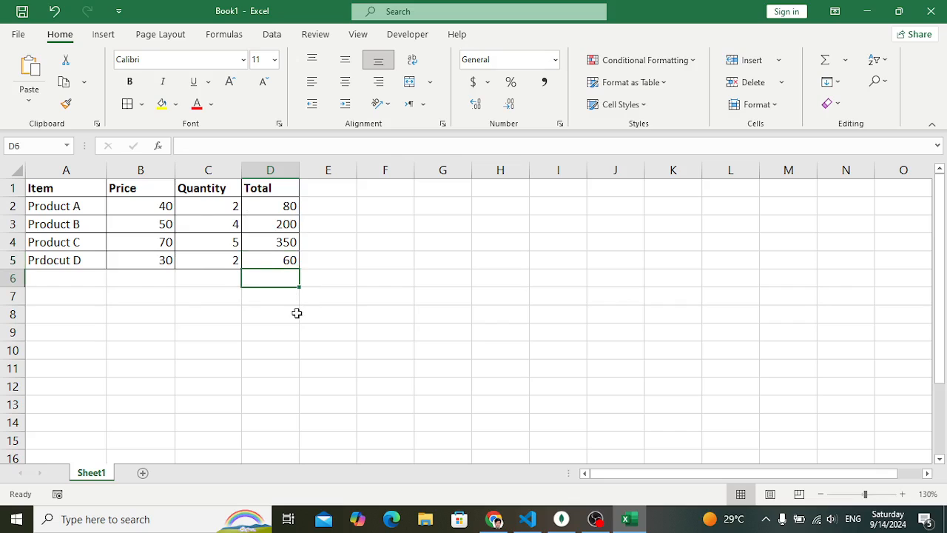
click(288, 313)
click(281, 282)
text(=sum)
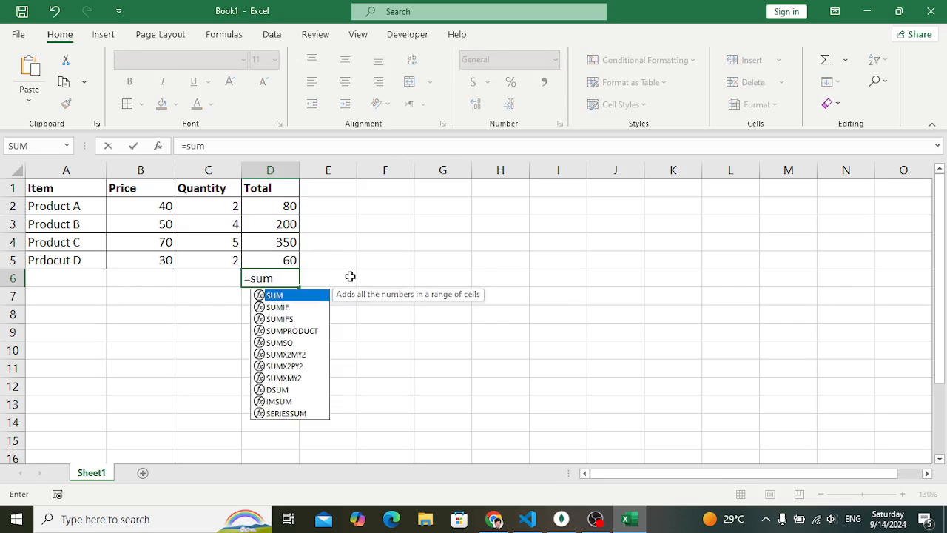
text(()
drag(279, 209, 281, 259)
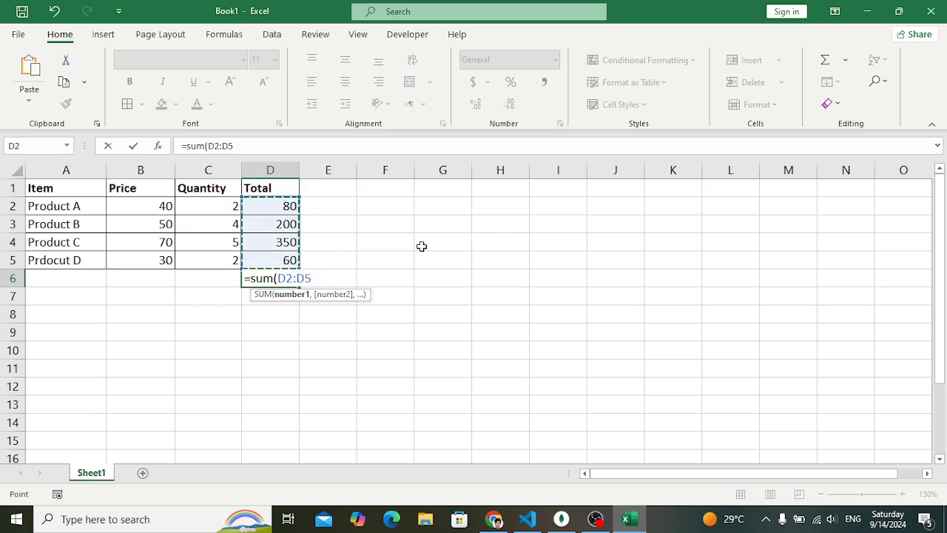
text())
key(Return)
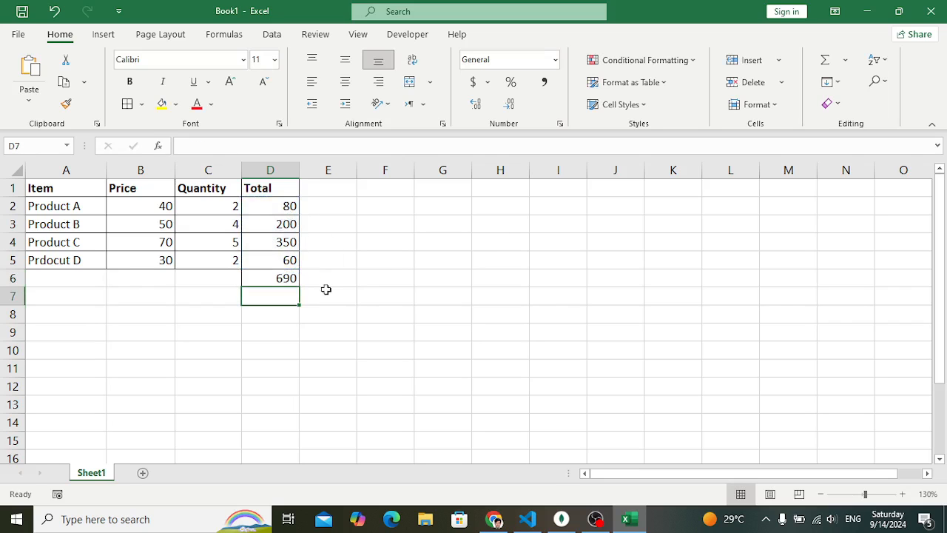
Clear the sum in D6 and recreate it with AutoSum over D2 to D5.
click(293, 278)
key(Delete)
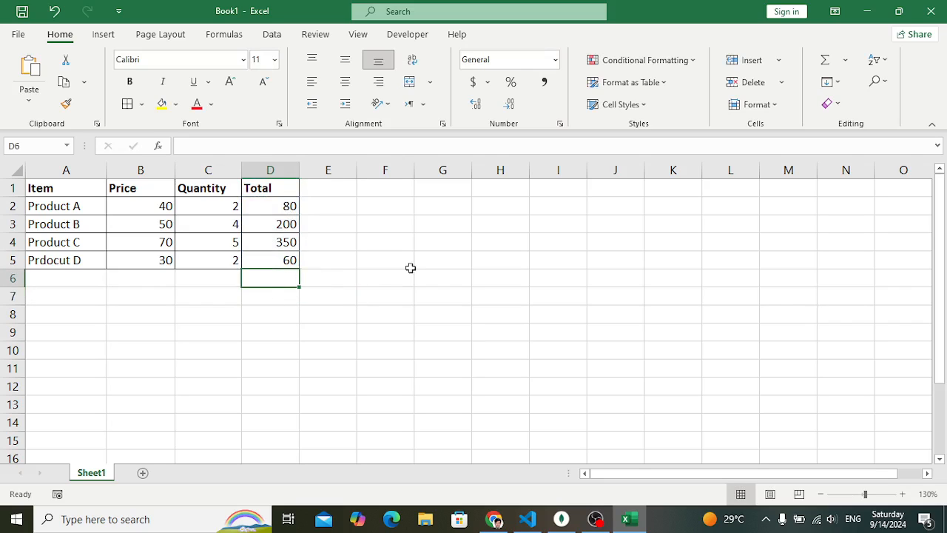
click(826, 64)
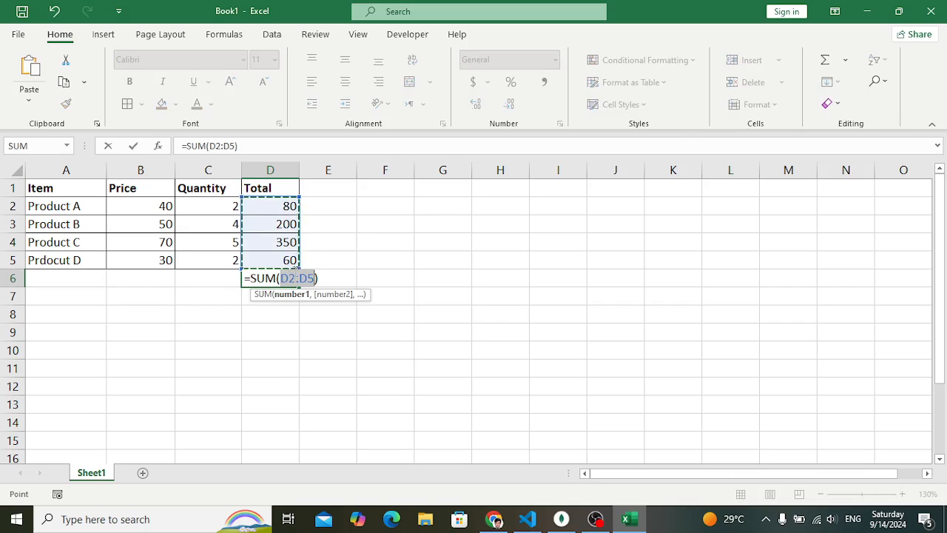
key(Return)
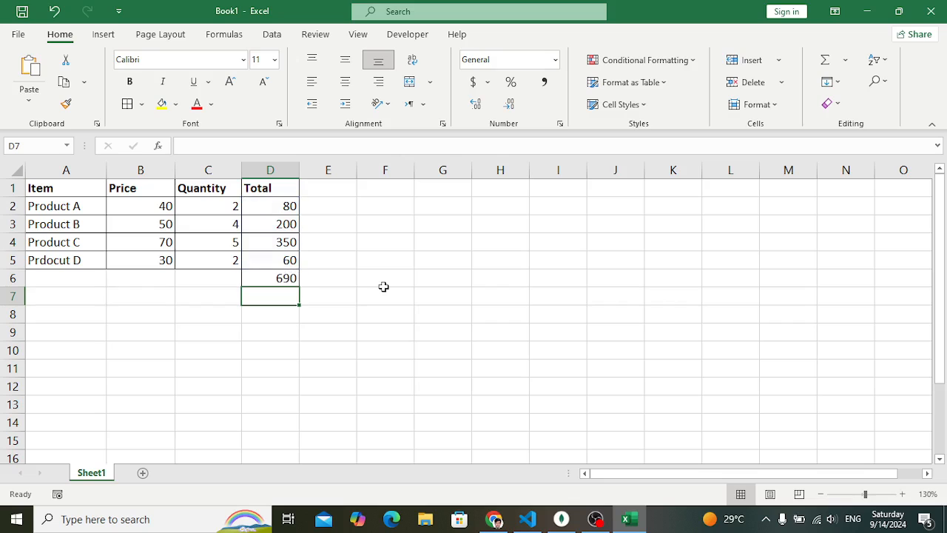
Make the grand total in D6 bold.
click(296, 279)
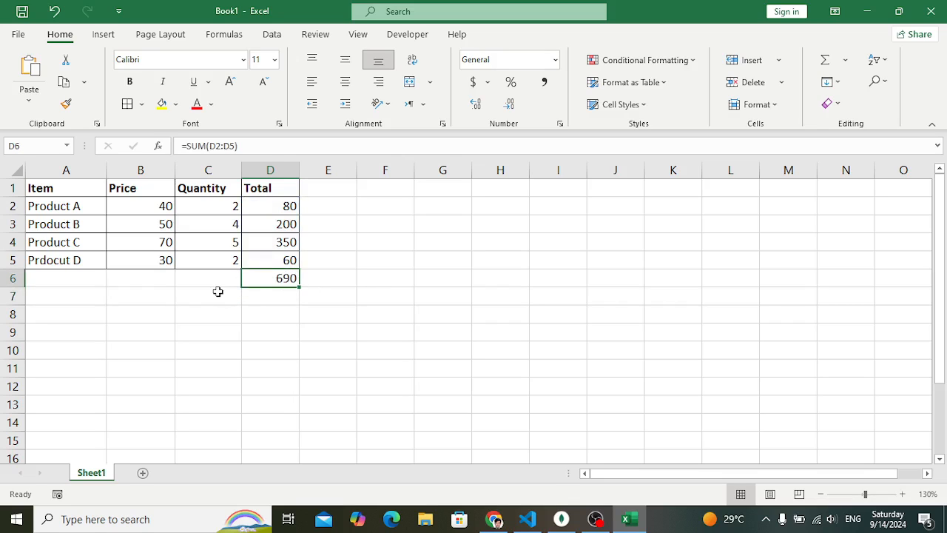
click(130, 81)
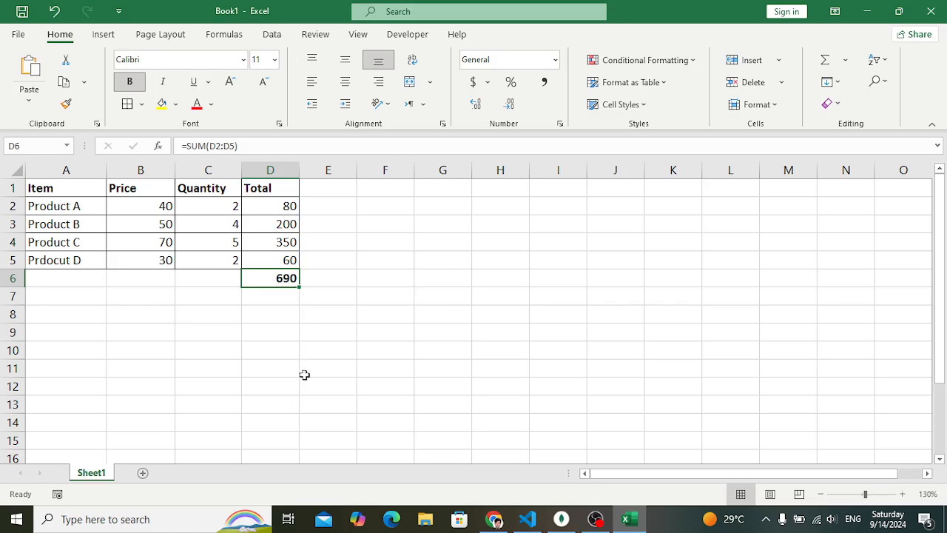
click(270, 320)
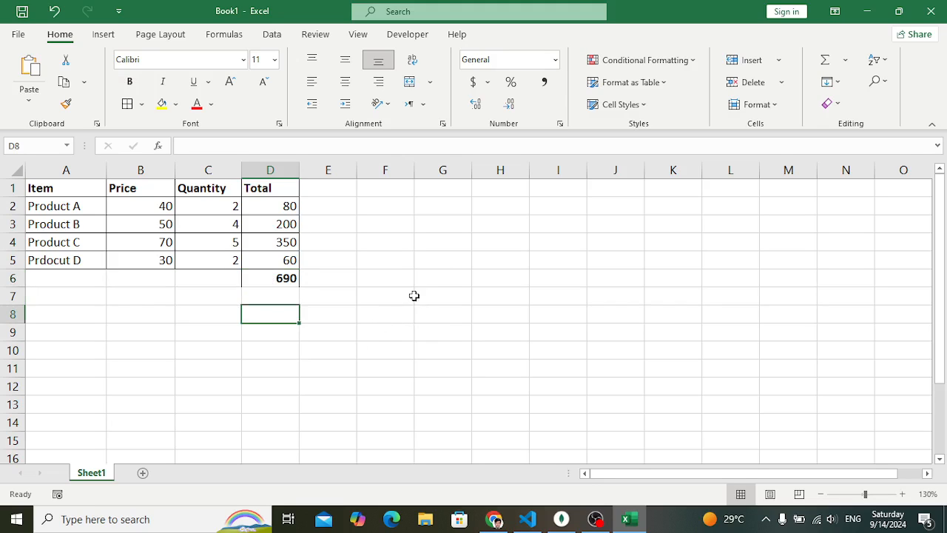
View the save locations available for the workbook, and return to the worksheet without saving.
click(18, 34)
click(57, 195)
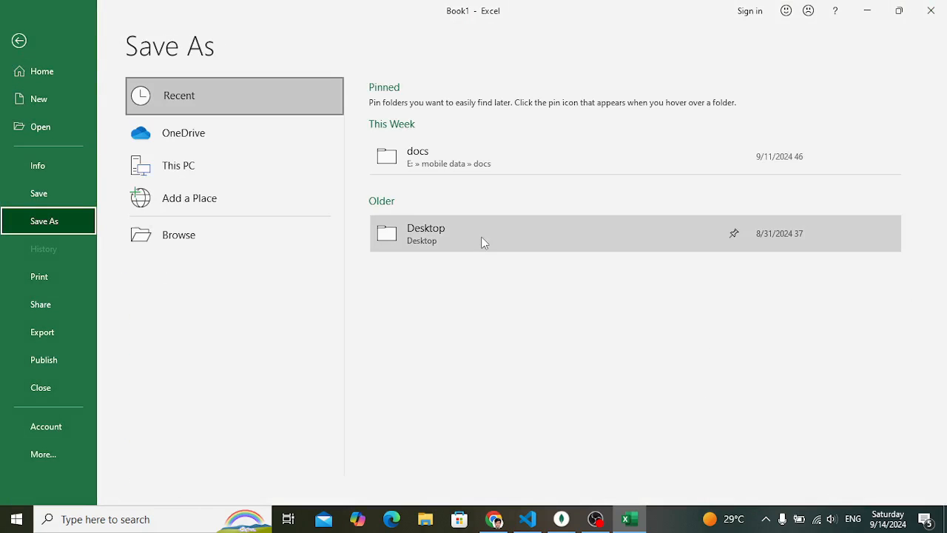
click(22, 41)
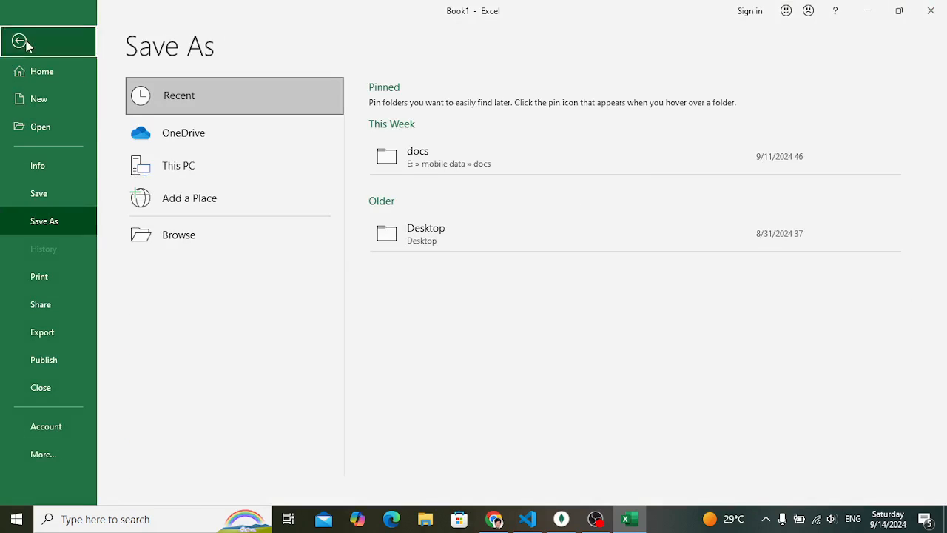
click(433, 317)
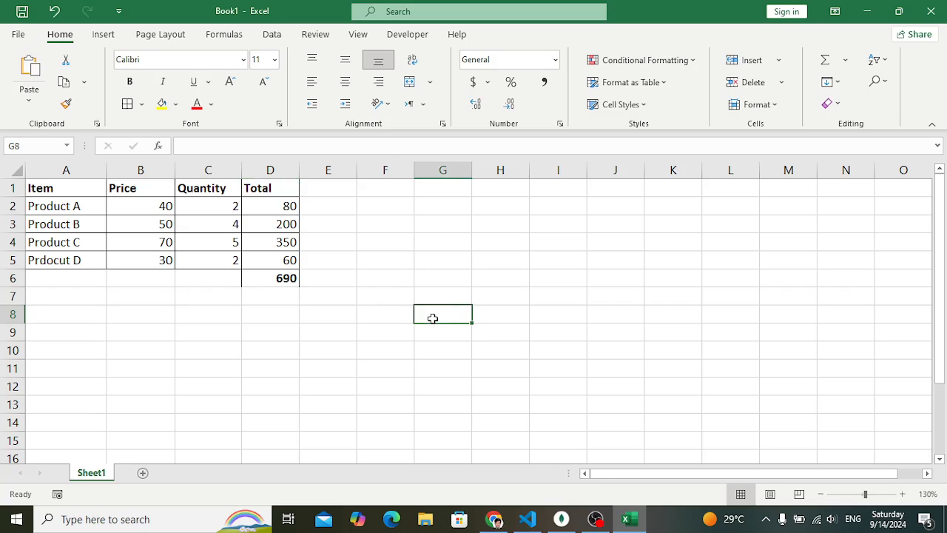